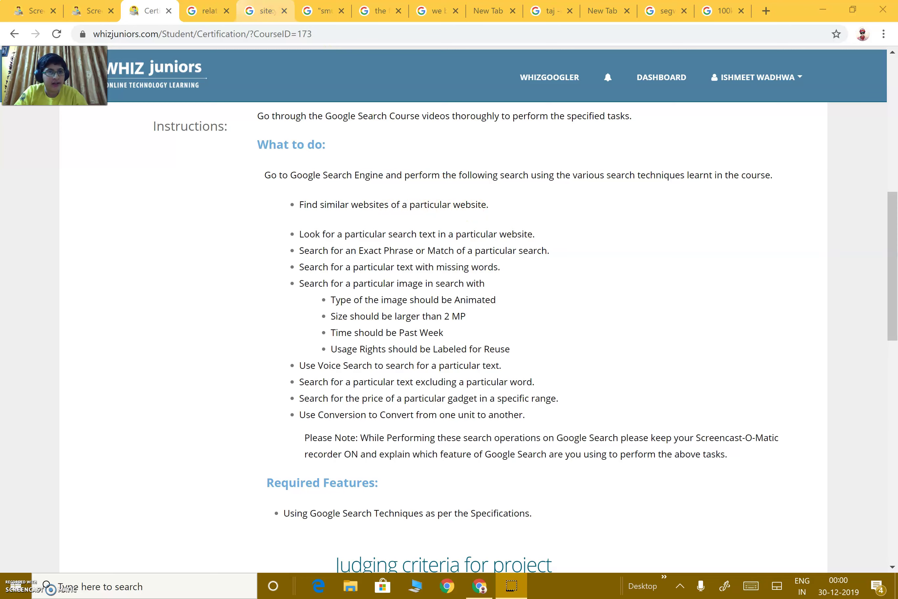
- Browse the related:youtube.com results, about 46 similar sites such as Reddit, Flickr and Wikipedia
left_click(205, 10)
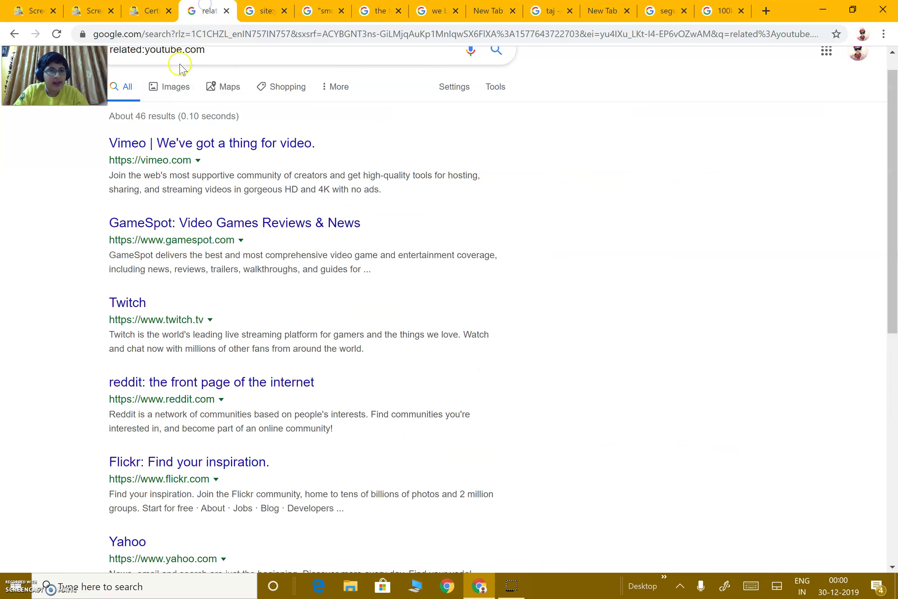
scroll(172, 90, "up", 1)
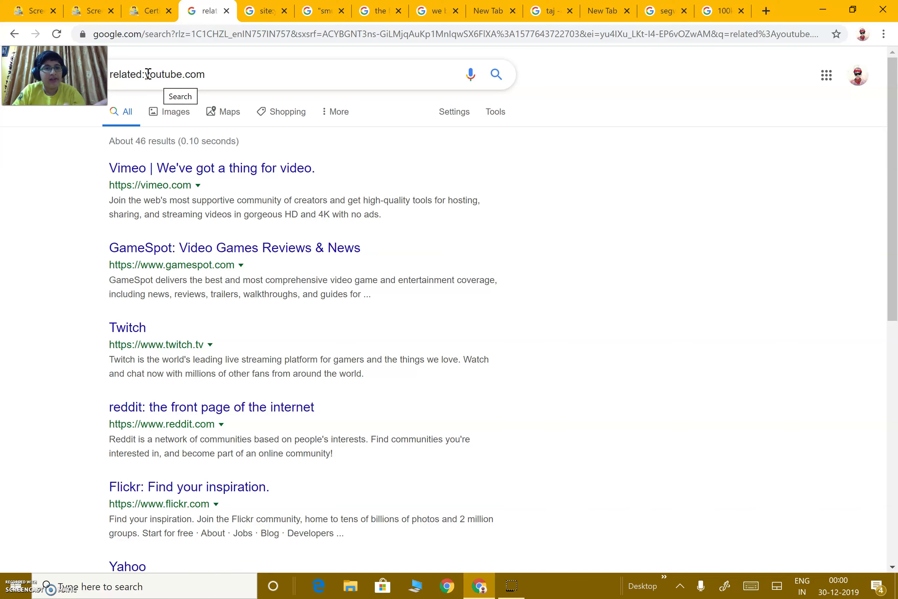
scroll(257, 311, "down", 6)
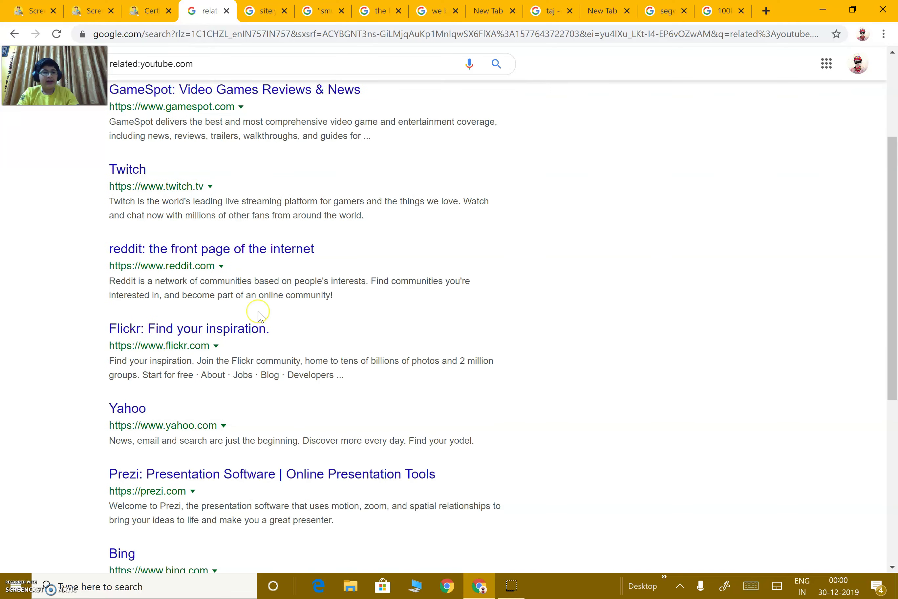
scroll(257, 315, "down", 3)
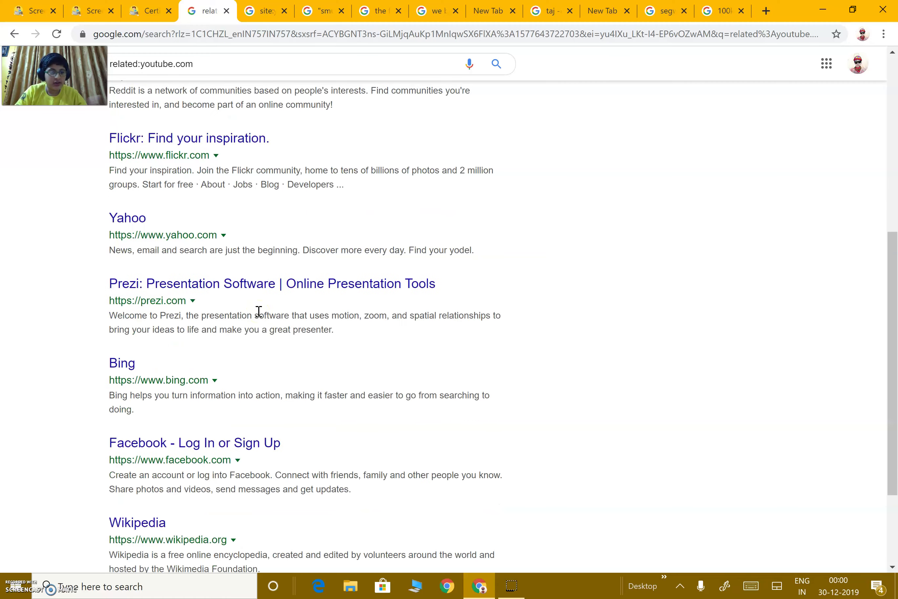
scroll(257, 311, "down", 3)
scroll(257, 315, "up", 12)
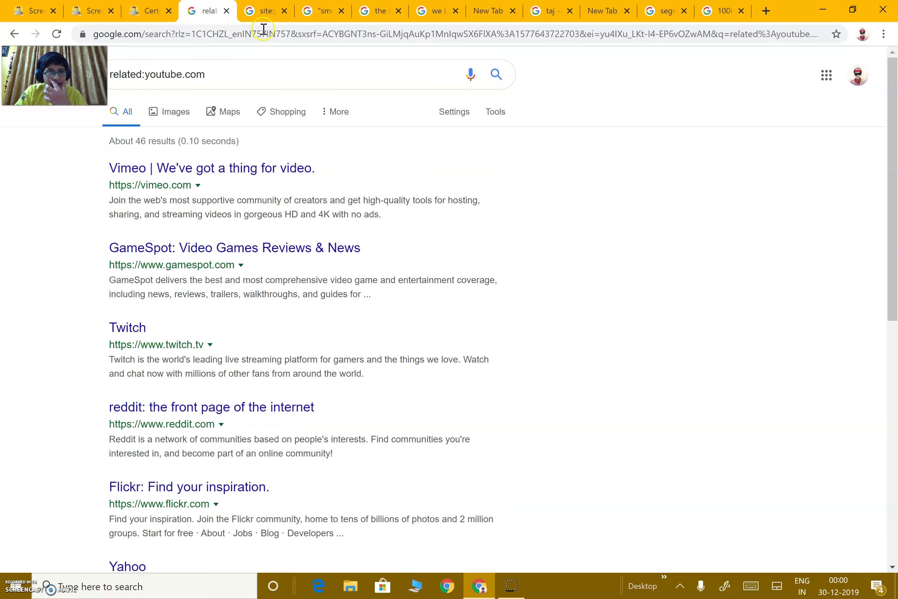
- Highlight the 'Look for a particular search text' task, then view the site:youtube.com taj mahal results
left_click(146, 9)
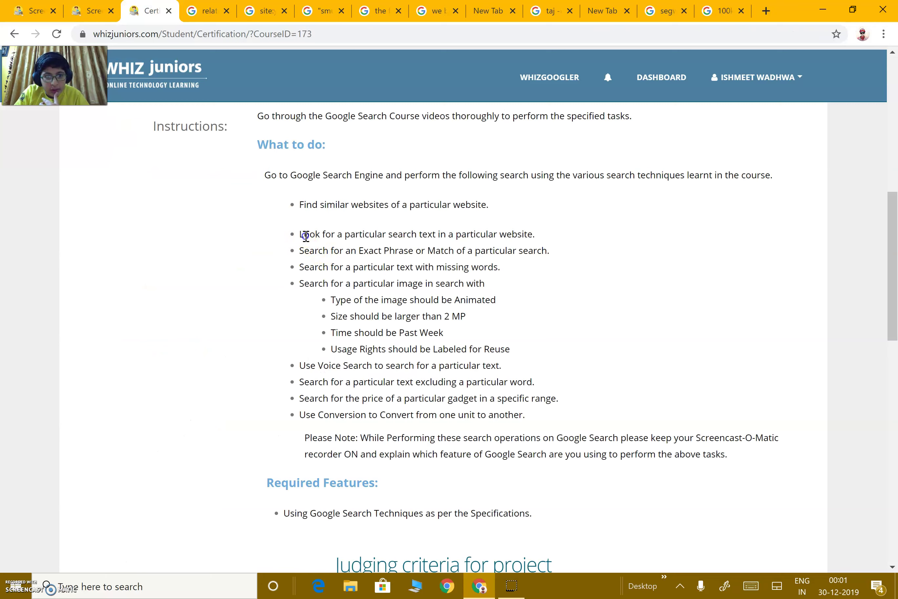
left_click_drag(305, 235, 517, 235)
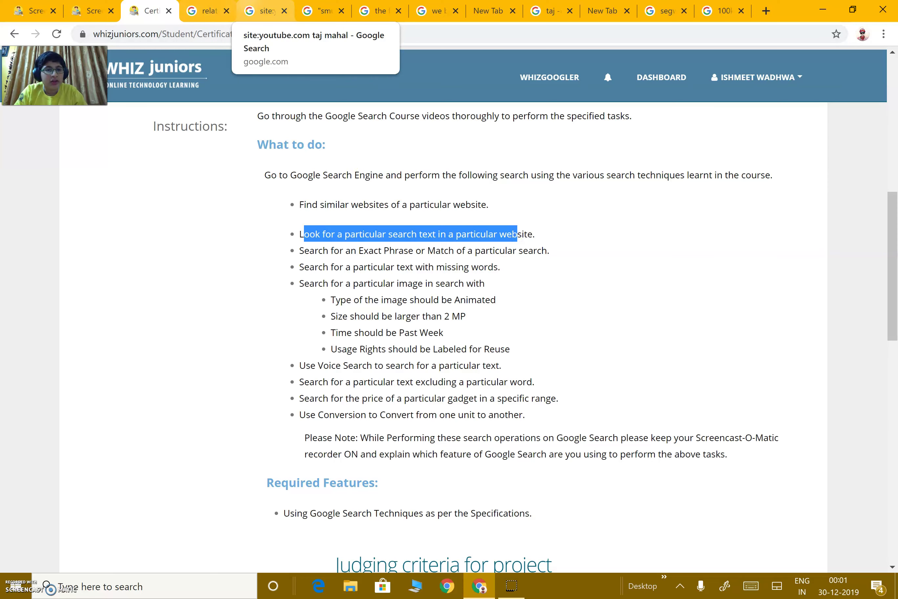
left_click(264, 6)
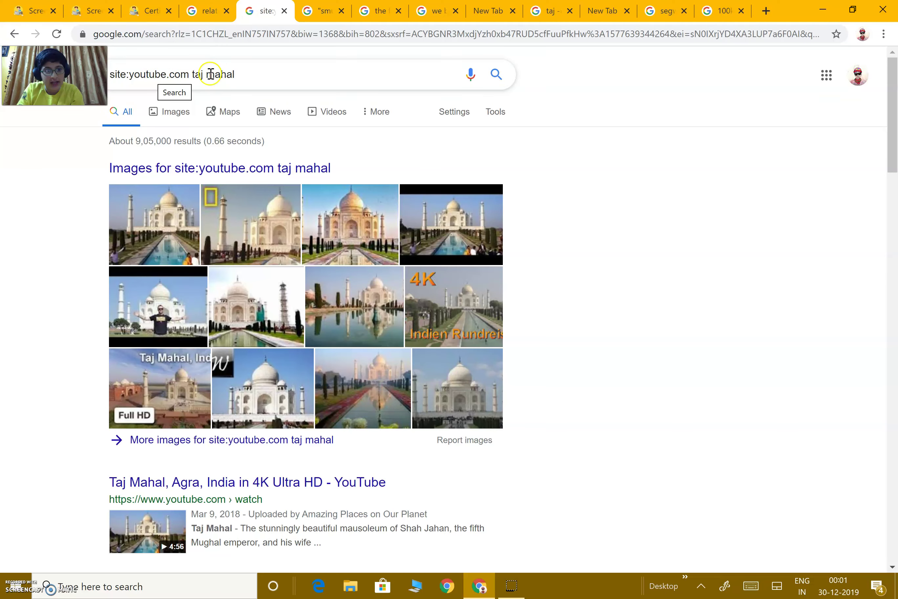
scroll(211, 73, "down", 5)
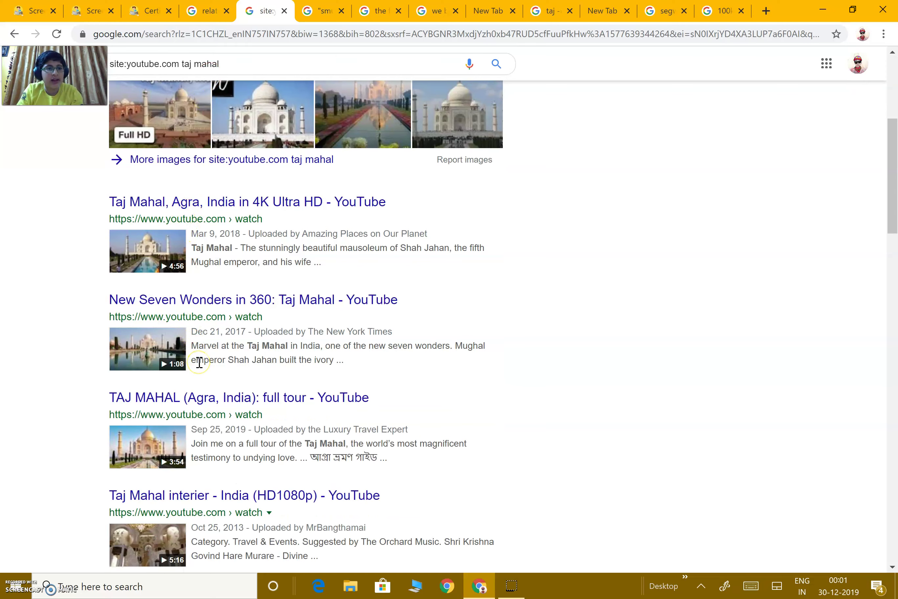
left_click(148, 5)
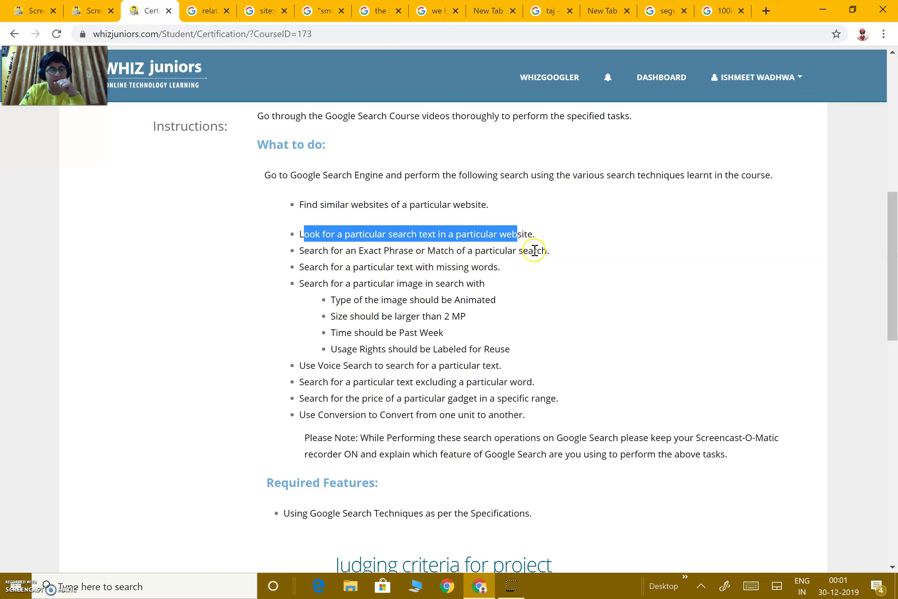
- Show the "smurfs trailer" exact-phrase results (about 21,200), pointing out the quoted words in the query
left_click(322, 11)
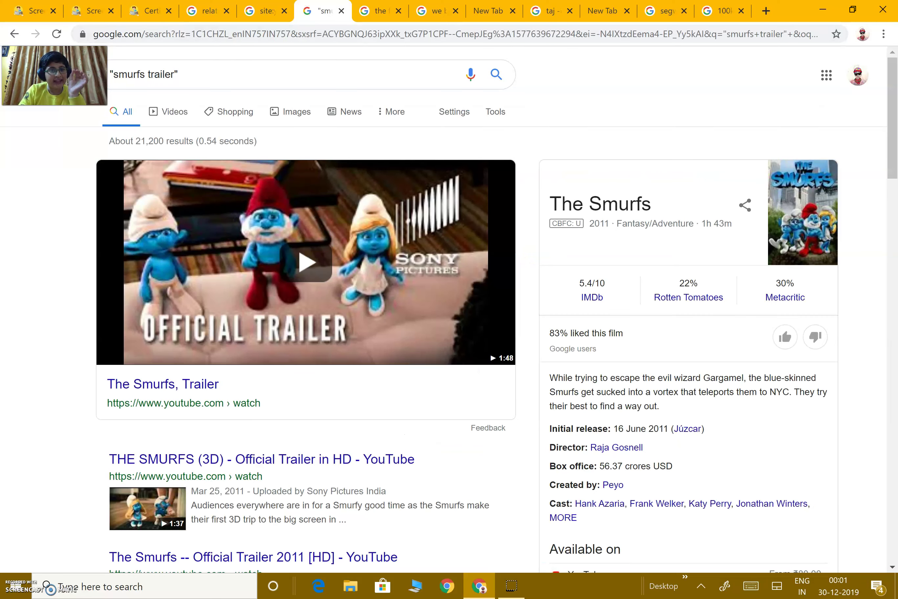
left_click(120, 73)
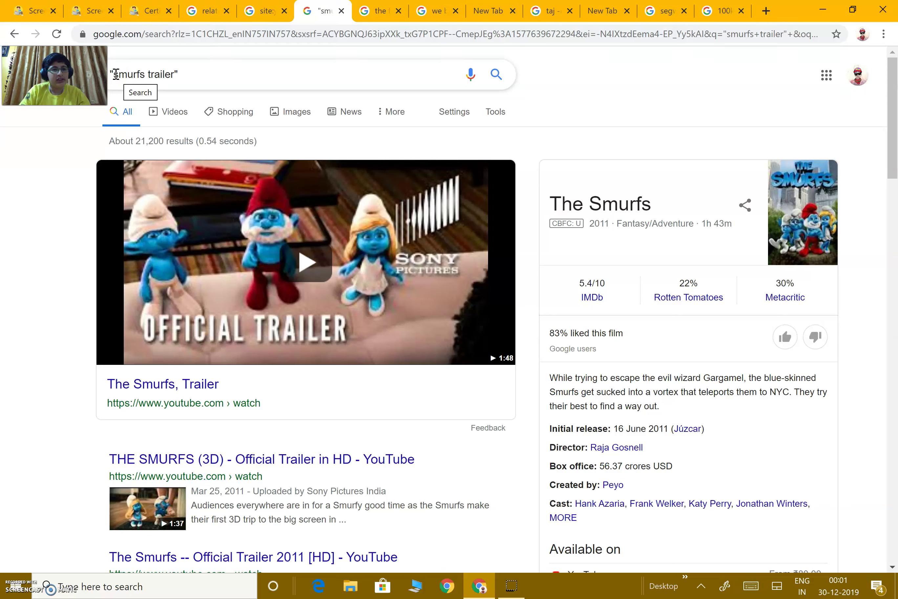
left_click(144, 76)
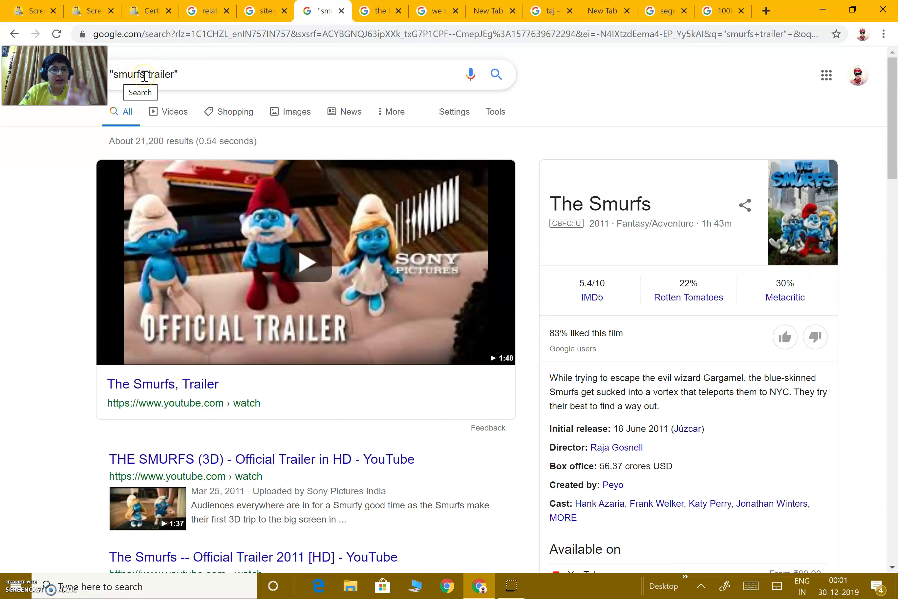
left_click(170, 79)
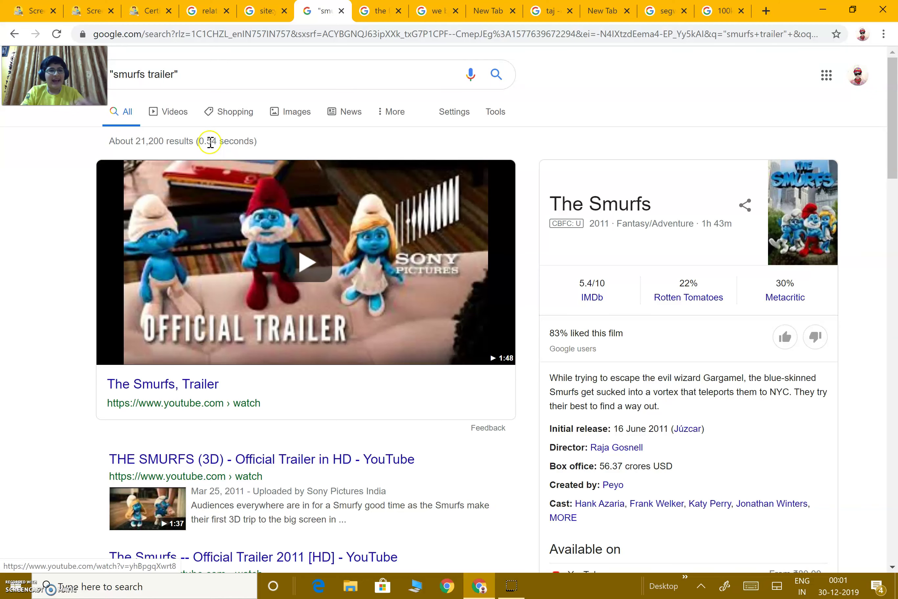
left_click(220, 80)
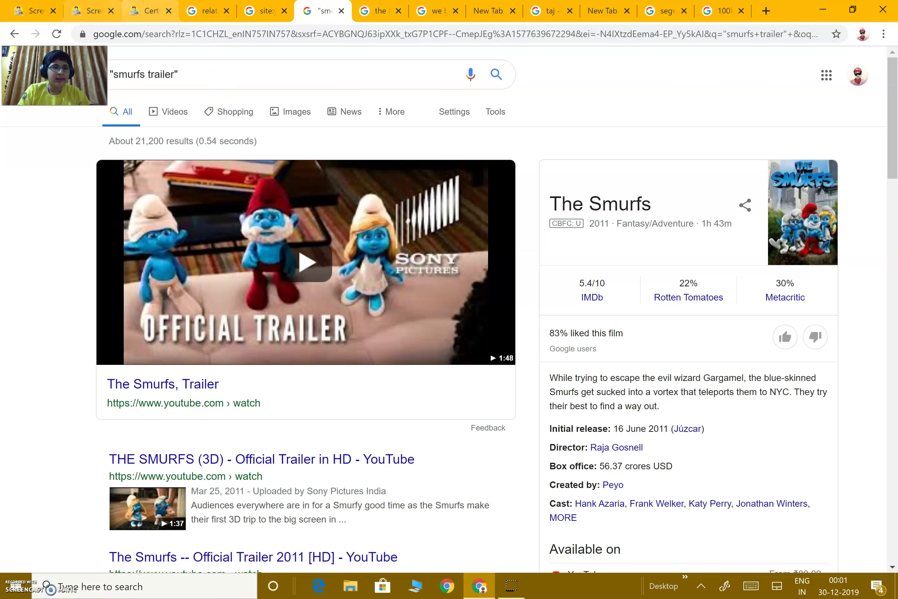
left_click(146, 10)
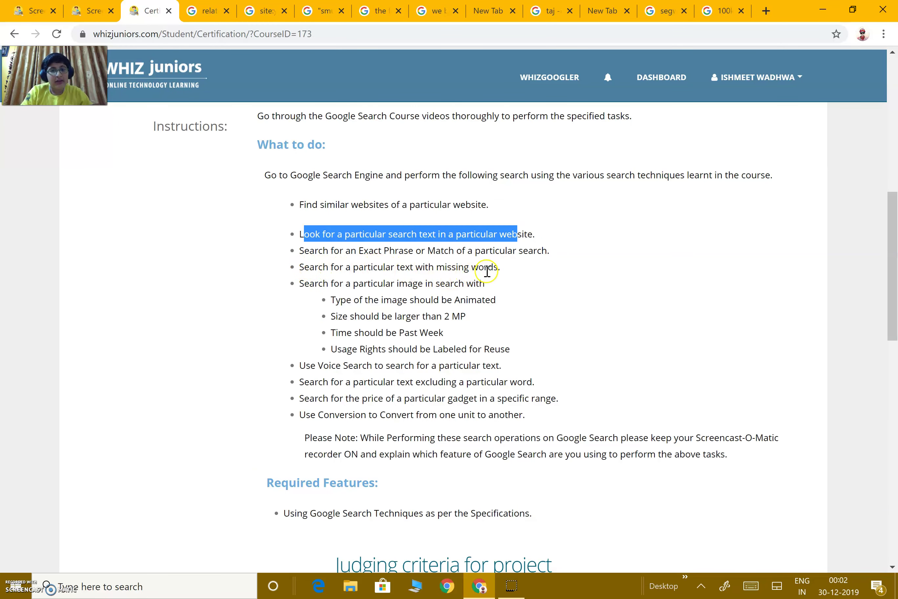
- Review the "the fastest *" wildcard results, about 10,72,00,00,000 matches, then return to the task list
left_click(373, 9)
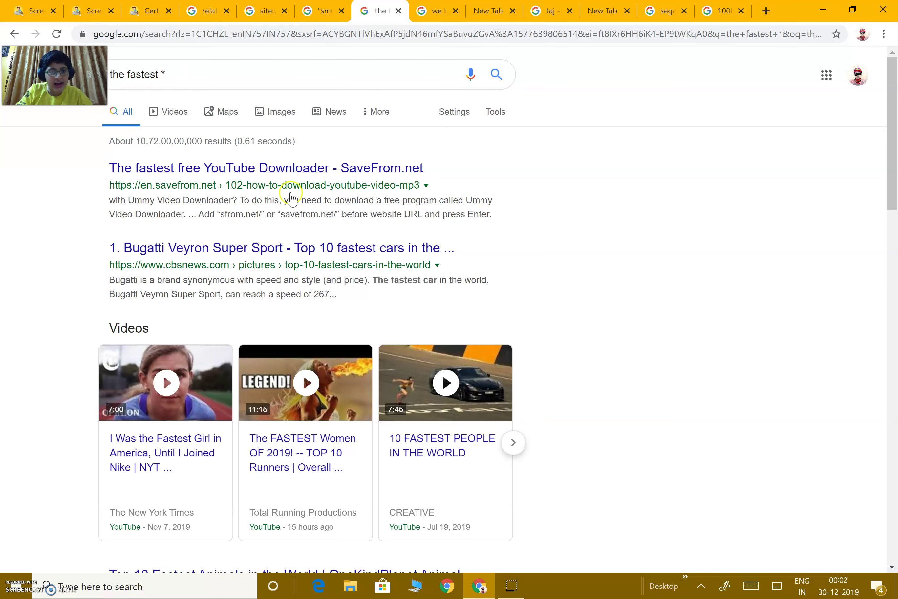
scroll(295, 198, "down", 10)
scroll(312, 245, "up", 10)
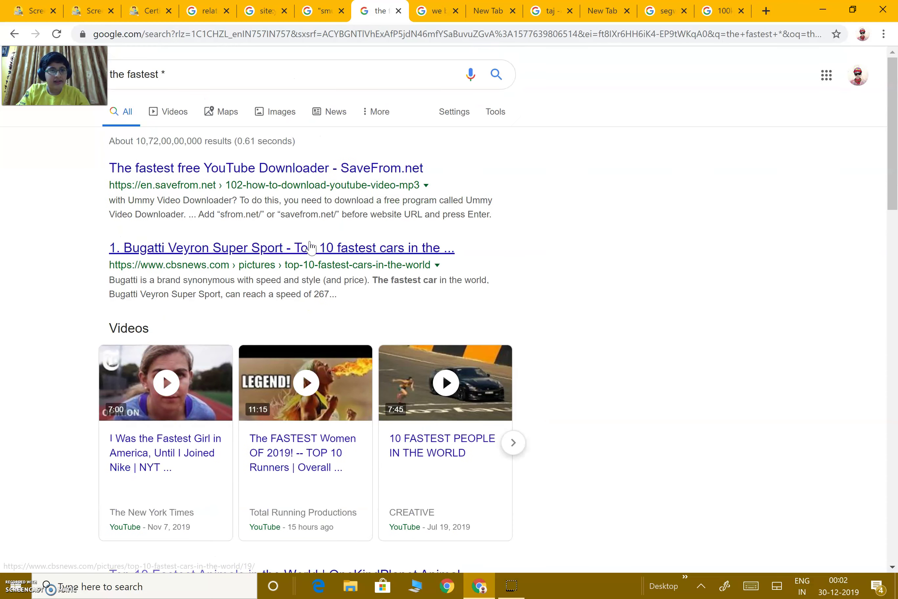
left_click(157, 5)
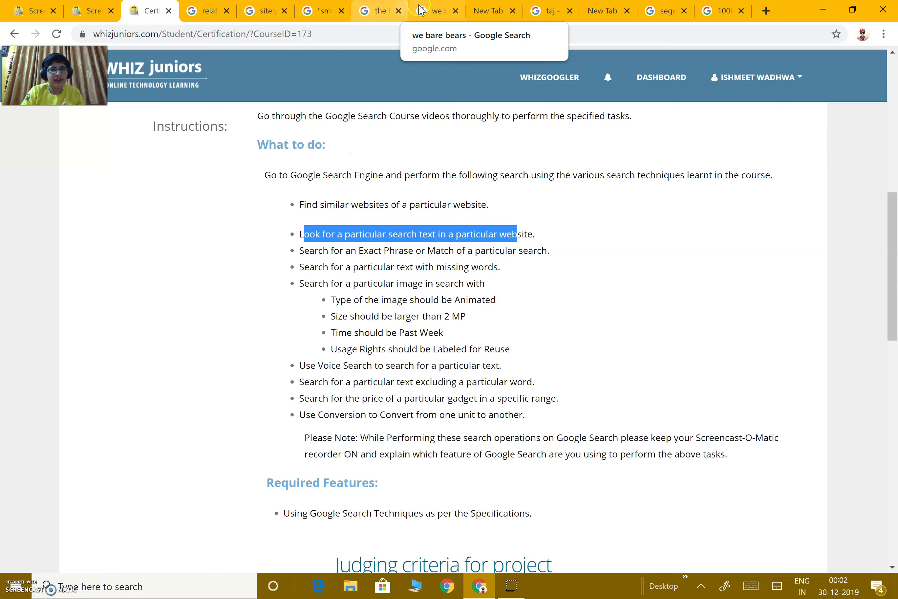
- Filter the we bare bears image results to GIF type and bring up the Usage rights choices
left_click(435, 10)
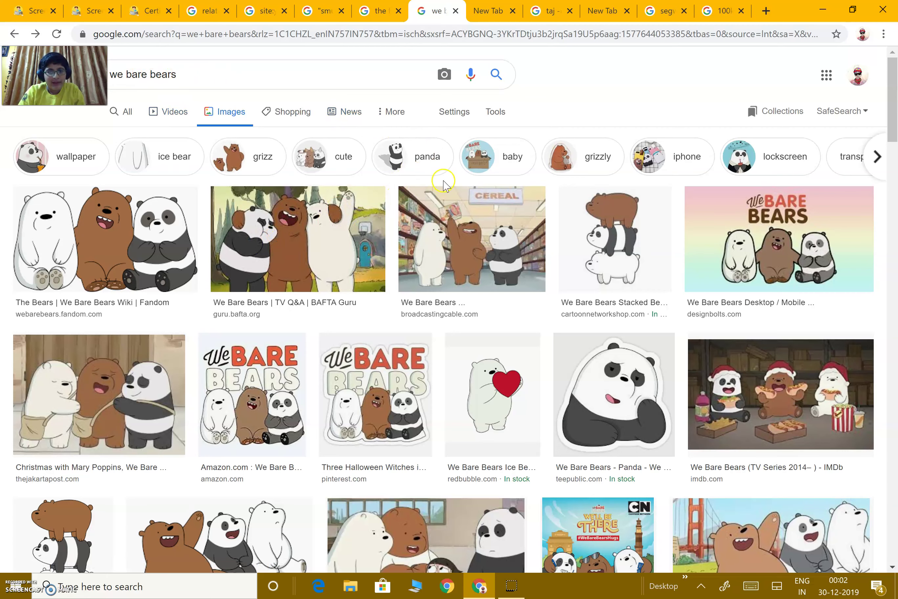
left_click(502, 110)
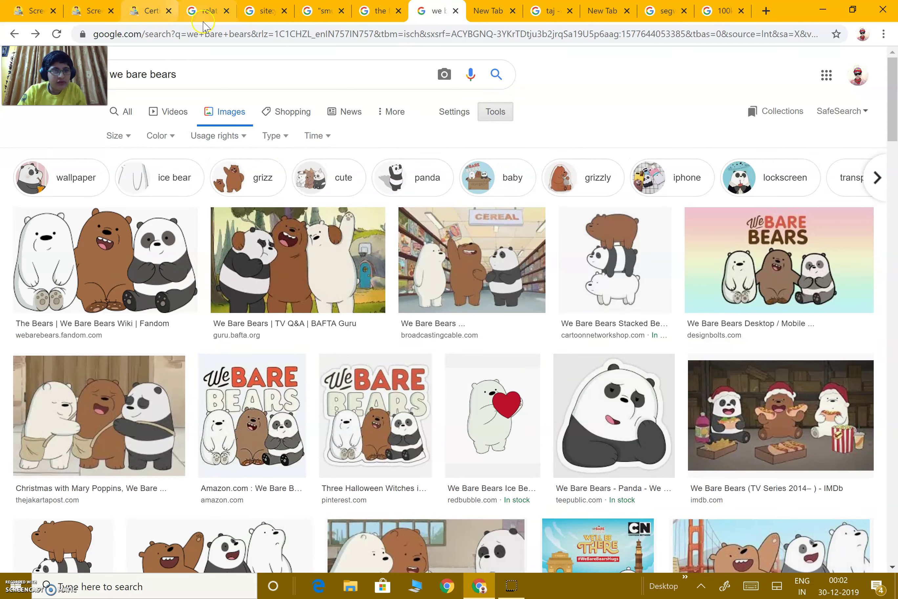
left_click(269, 135)
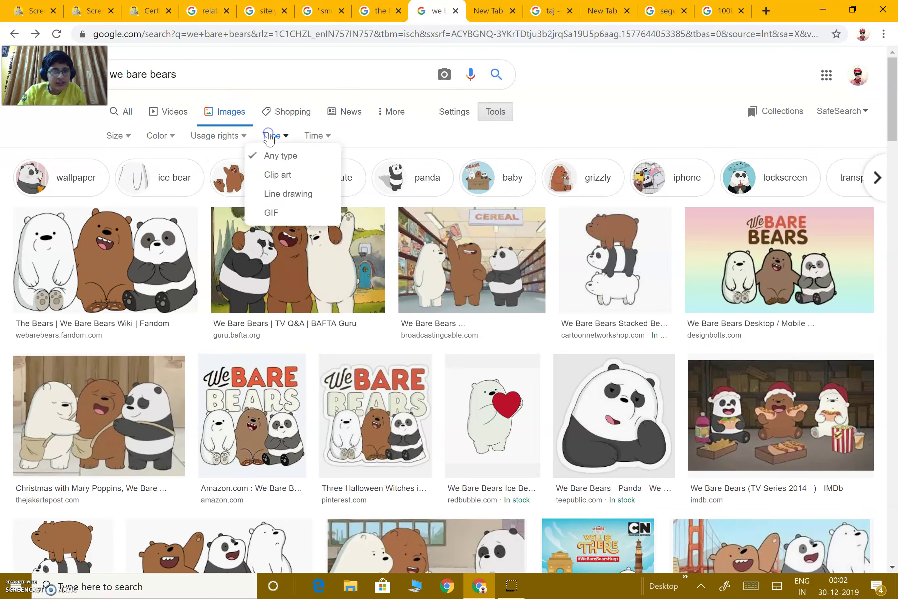
left_click(295, 213)
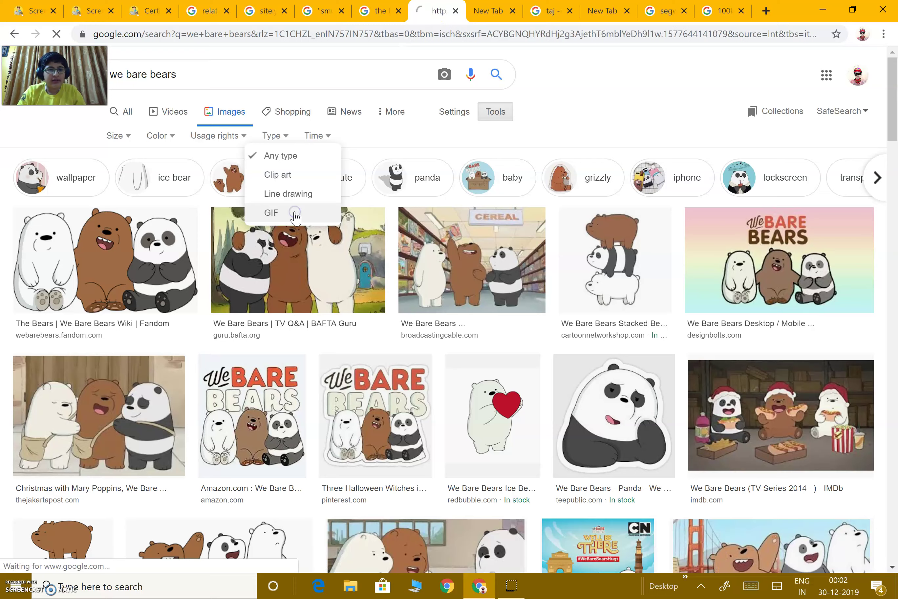
left_click(220, 137)
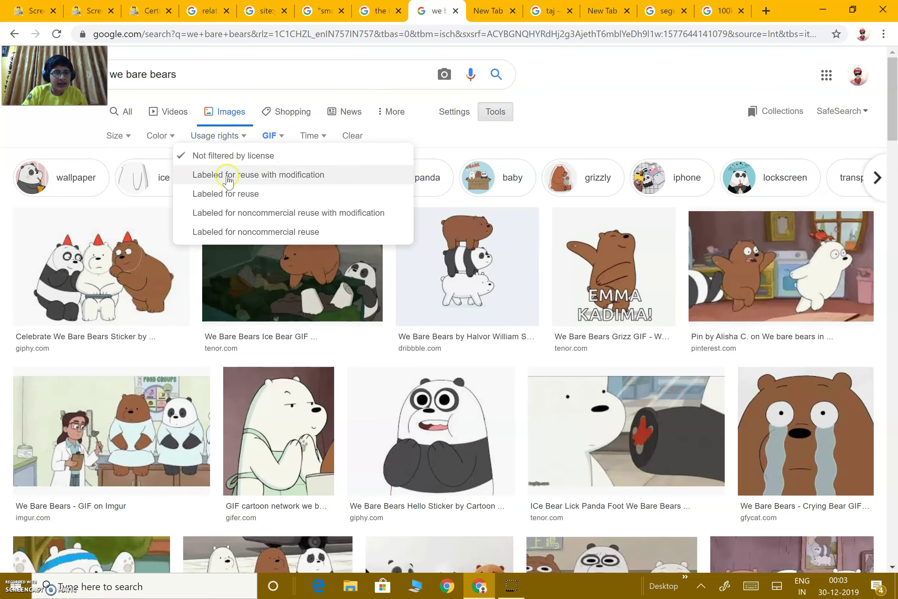
- Add Labeled for reuse, Medium size and Past week filters to the we bare bears GIFs
left_click(229, 194)
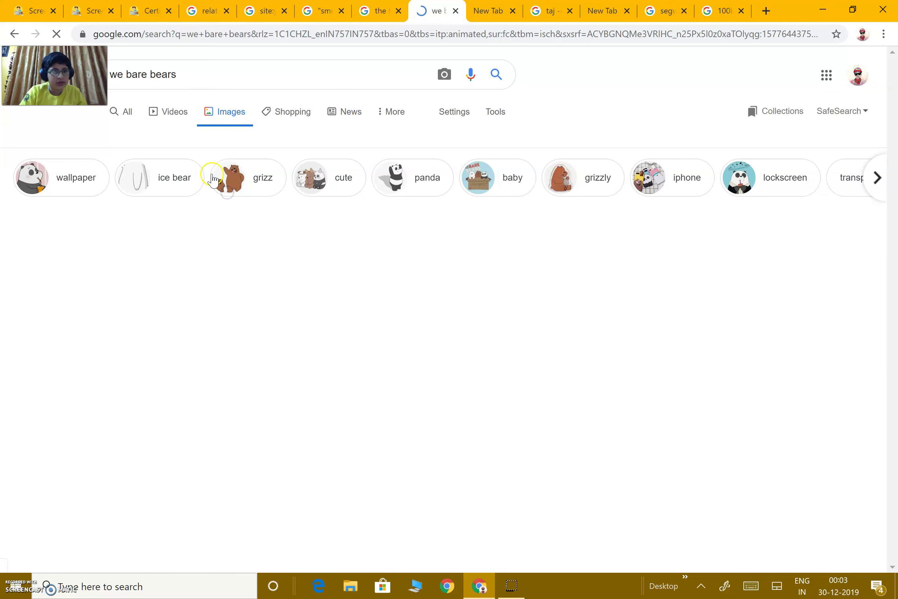
left_click(129, 136)
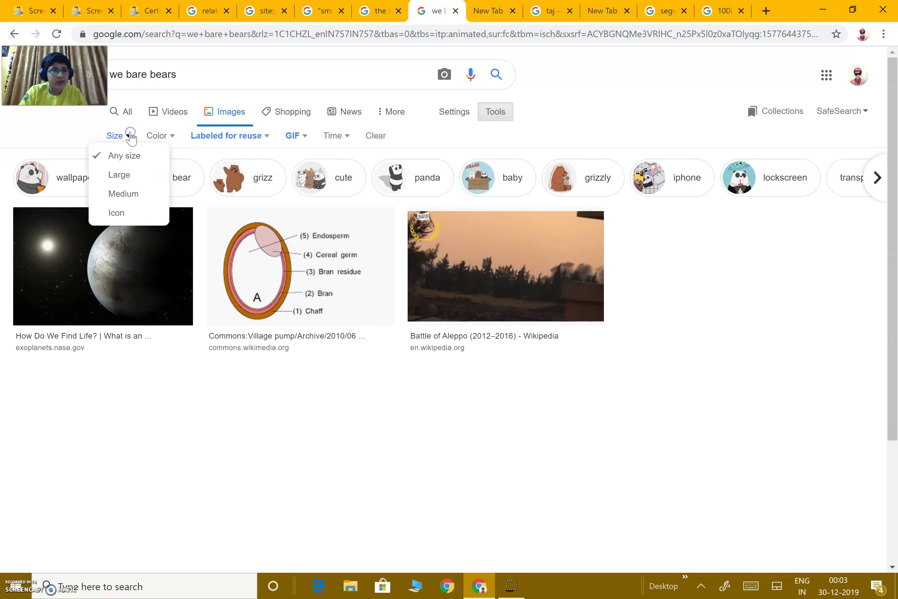
left_click(137, 196)
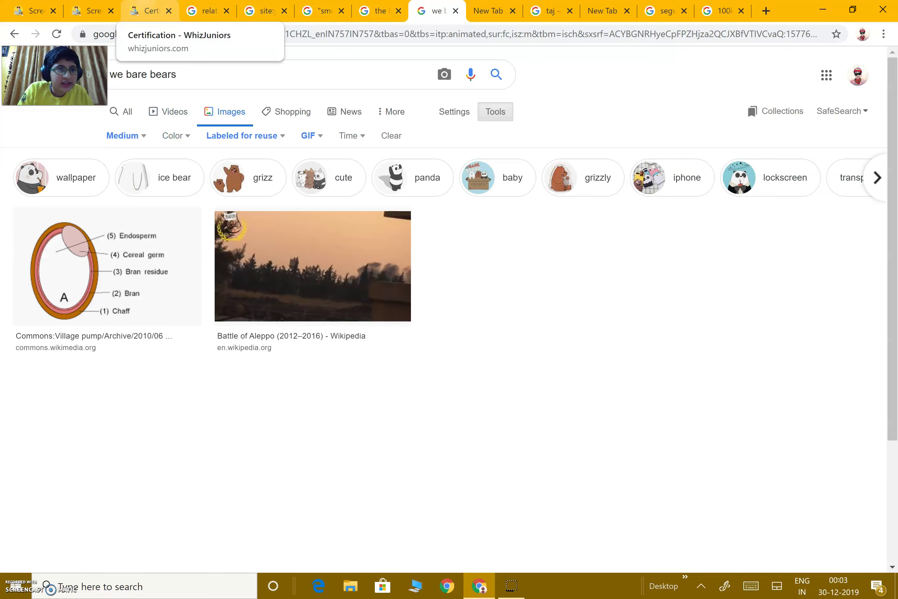
left_click(148, 11)
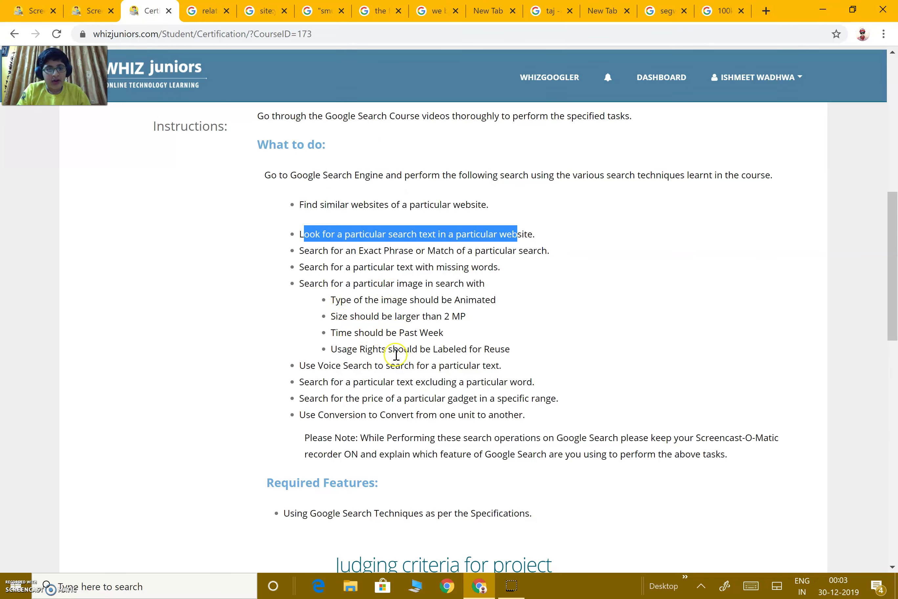
left_click(440, 5)
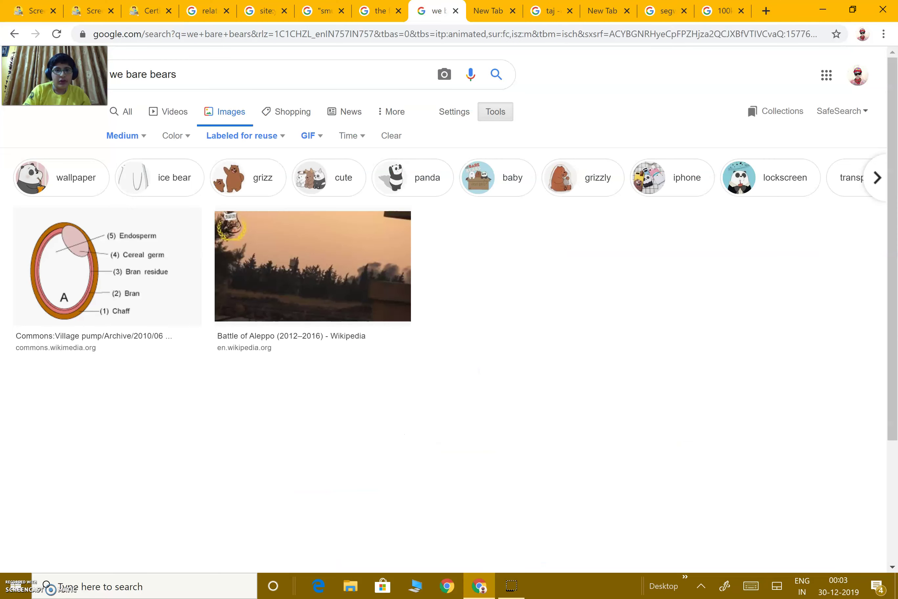
left_click(353, 136)
left_click(355, 192)
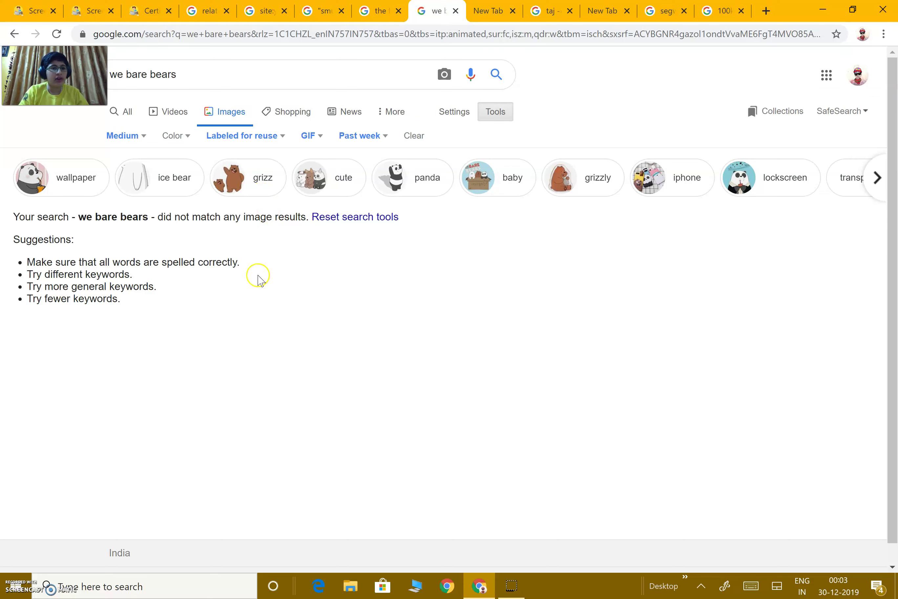
- Highlight the Use Voice Search task line in the WhizJuniors instructions, then go to the blank new tab
left_click(138, 5)
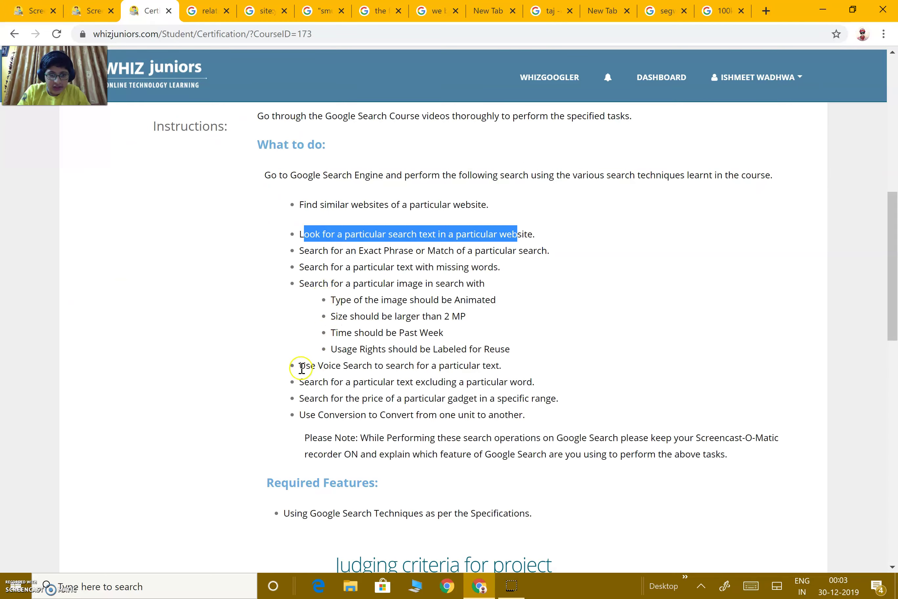
left_click_drag(302, 367, 501, 370)
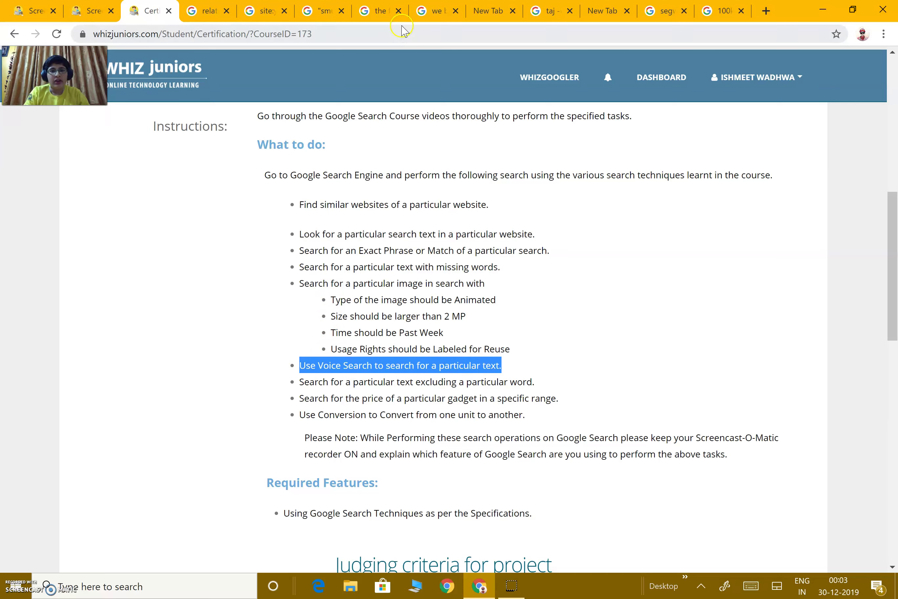
left_click(488, 8)
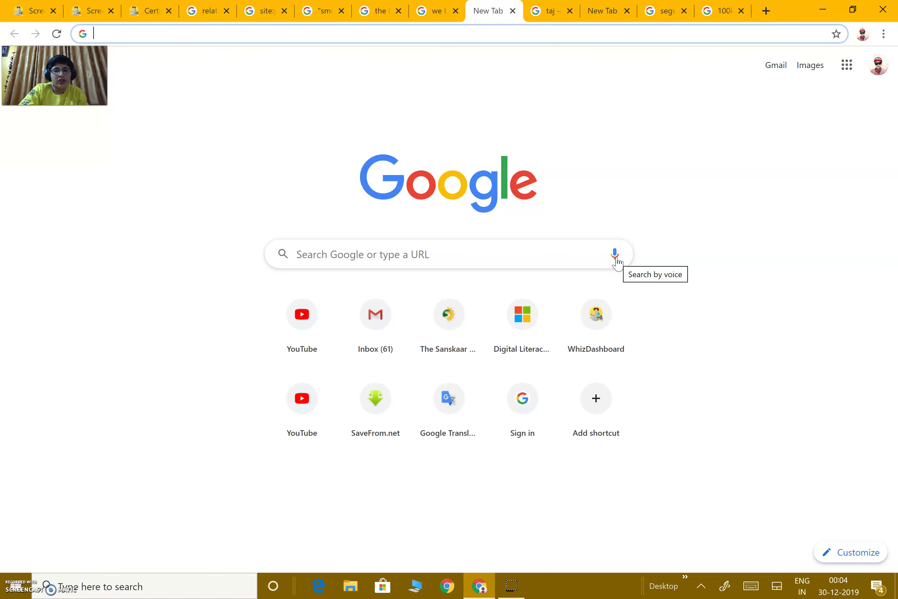
- Search Google by voice for 'hello', allowing microphone access, then return to the task list
left_click(615, 255)
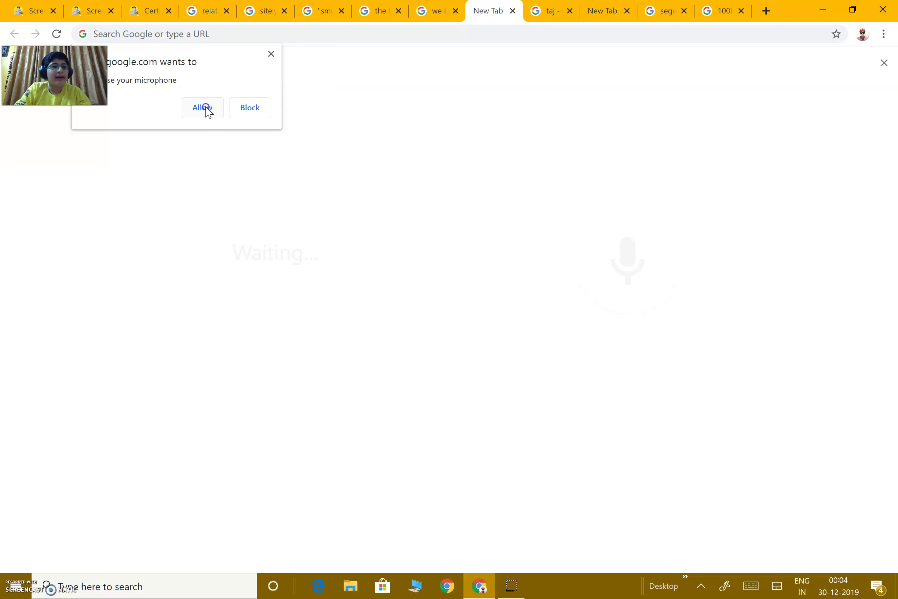
left_click(203, 107)
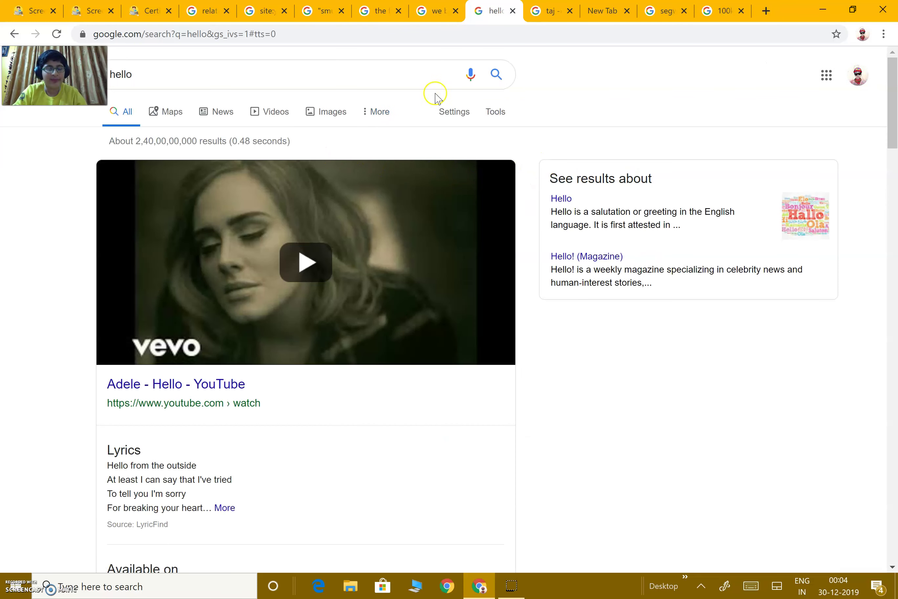
left_click(146, 9)
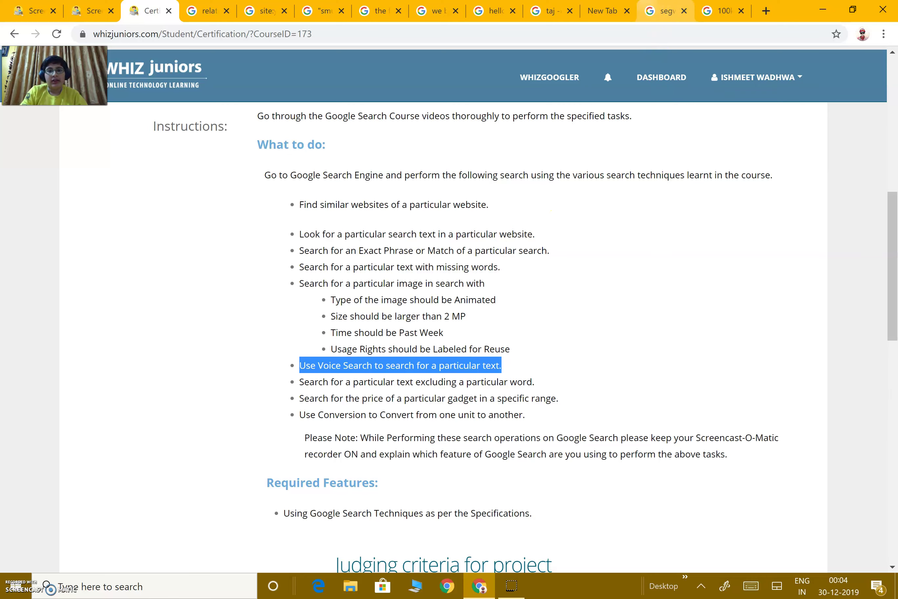
- Decline location sharing and search plain 'taj', checking its image and web results
left_click(557, 11)
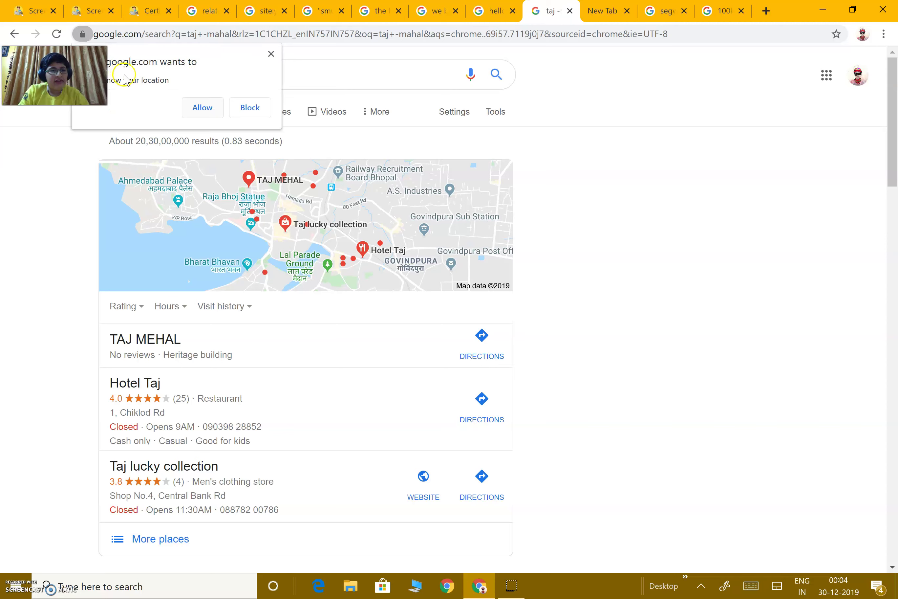
left_click(272, 54)
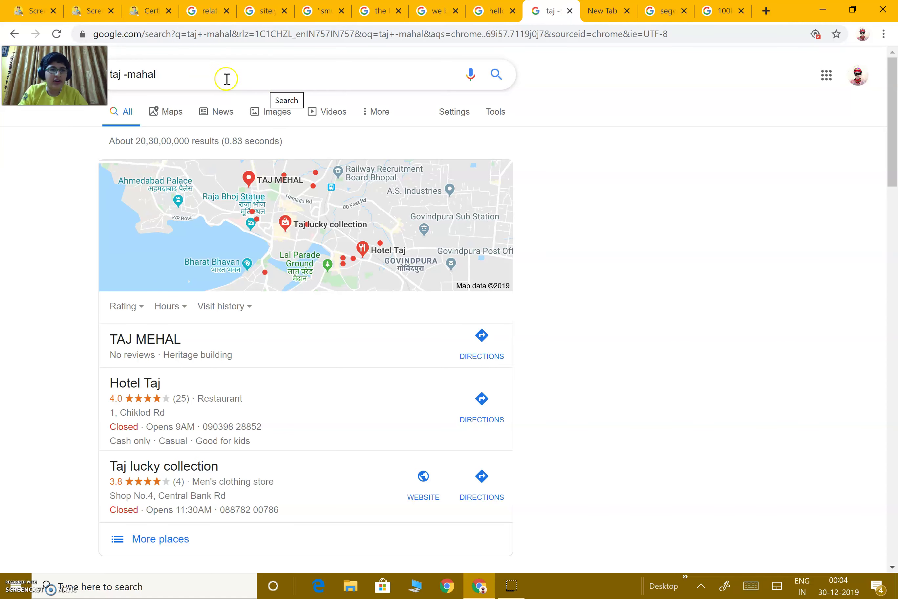
left_click(142, 74)
double_click(142, 74)
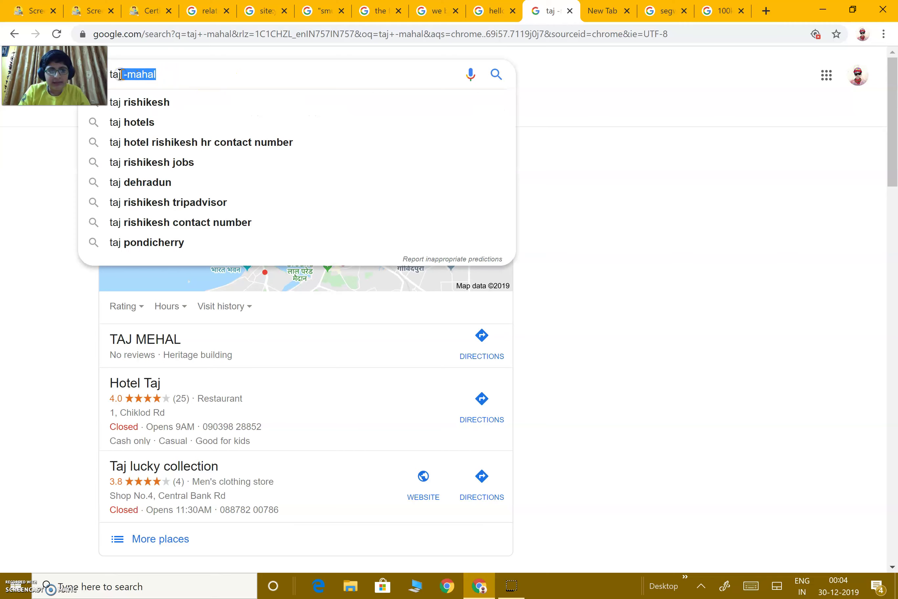
key("BackSpace")
key("Return")
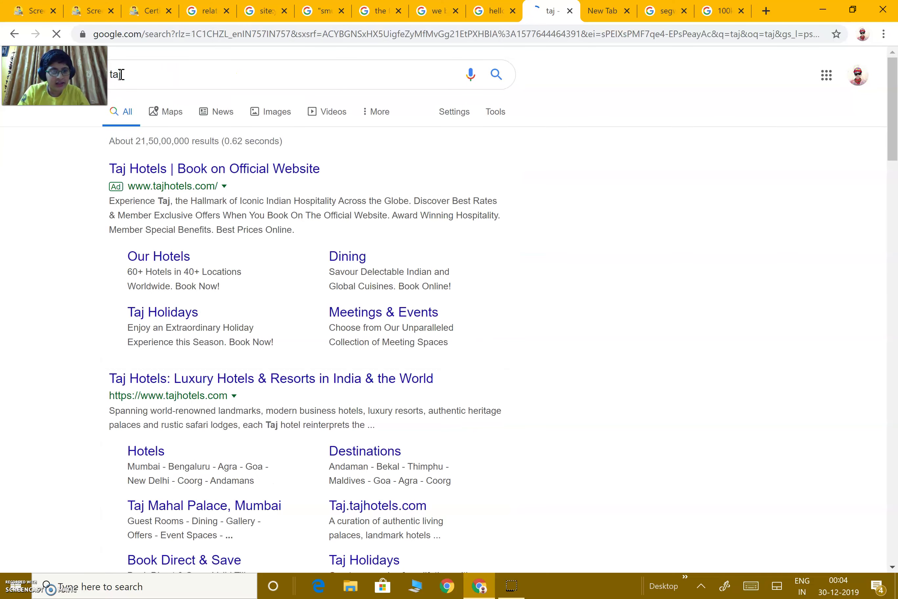
left_click(255, 120)
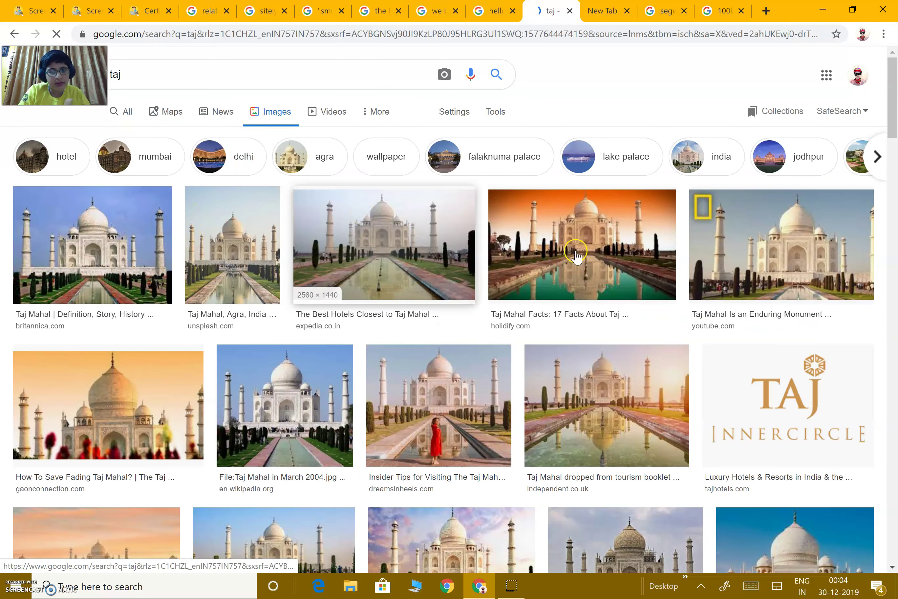
left_click(128, 116)
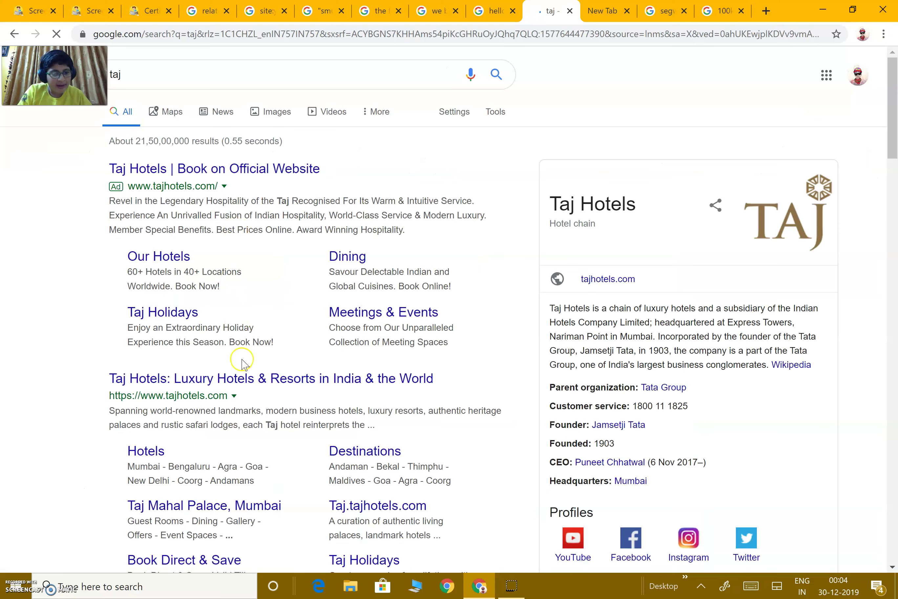
scroll(240, 363, "down", 5)
scroll(242, 363, "down", 5)
scroll(244, 365, "up", 10)
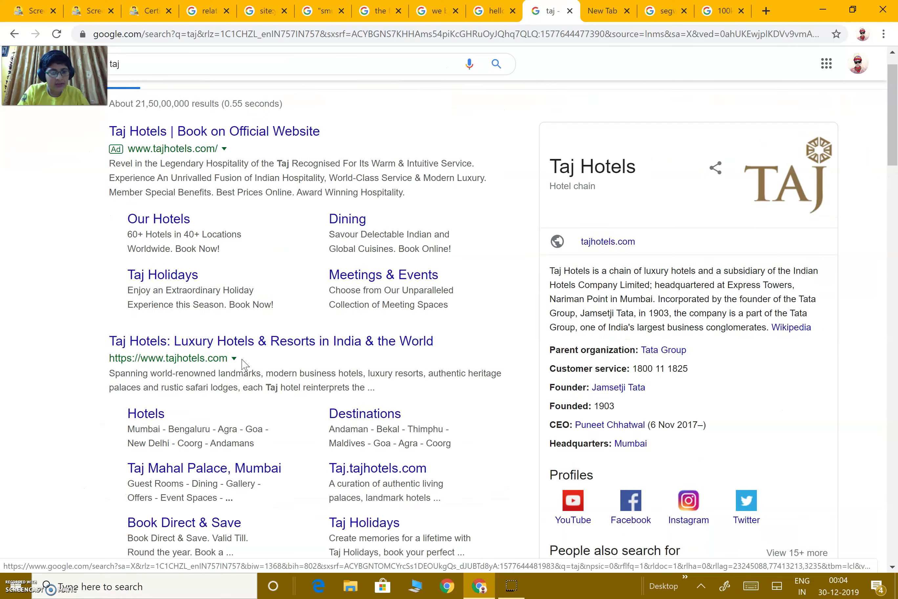
- Re-add '-mahal' to the query and run the 'taj -mahal' search
left_click(141, 80)
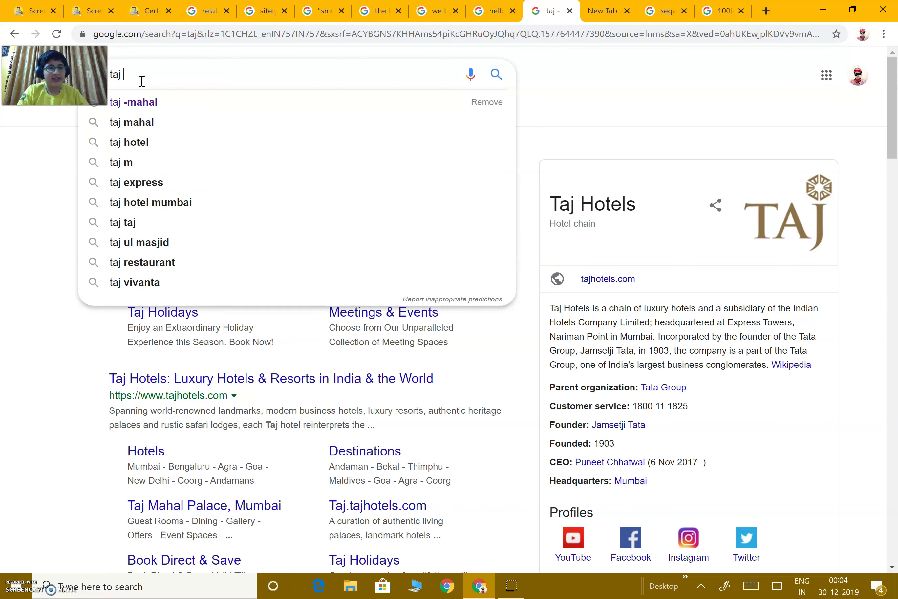
type("-,")
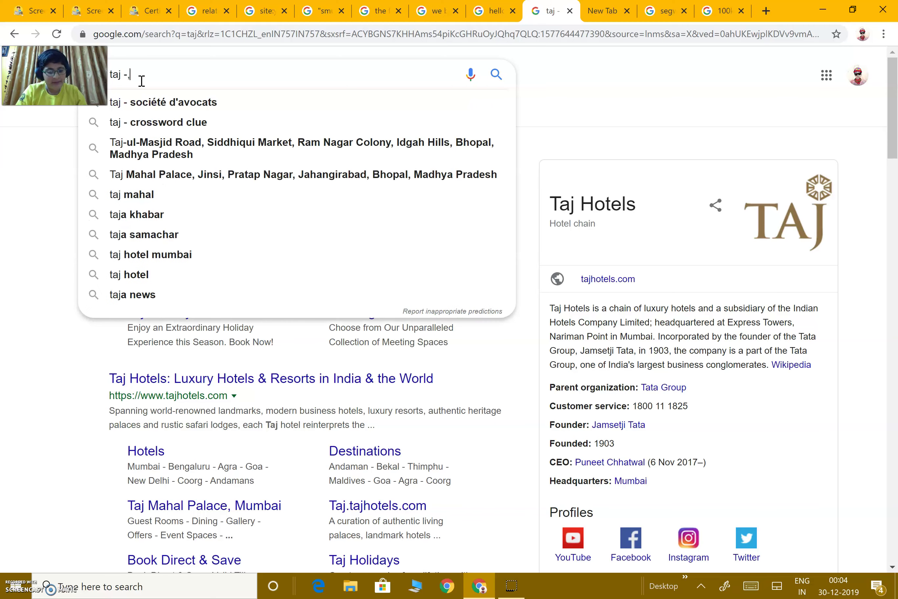
key("Escape")
key("BackSpace")
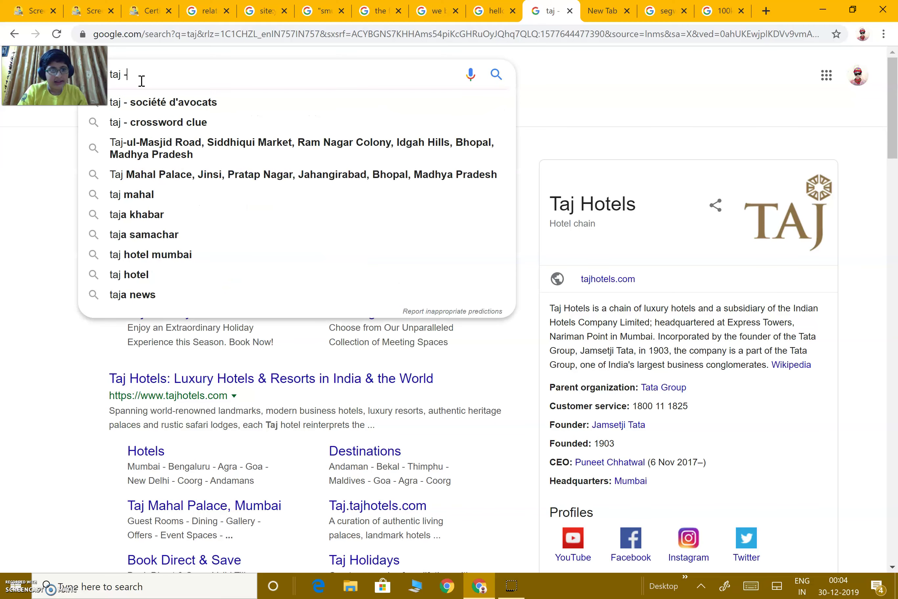
type("mahal")
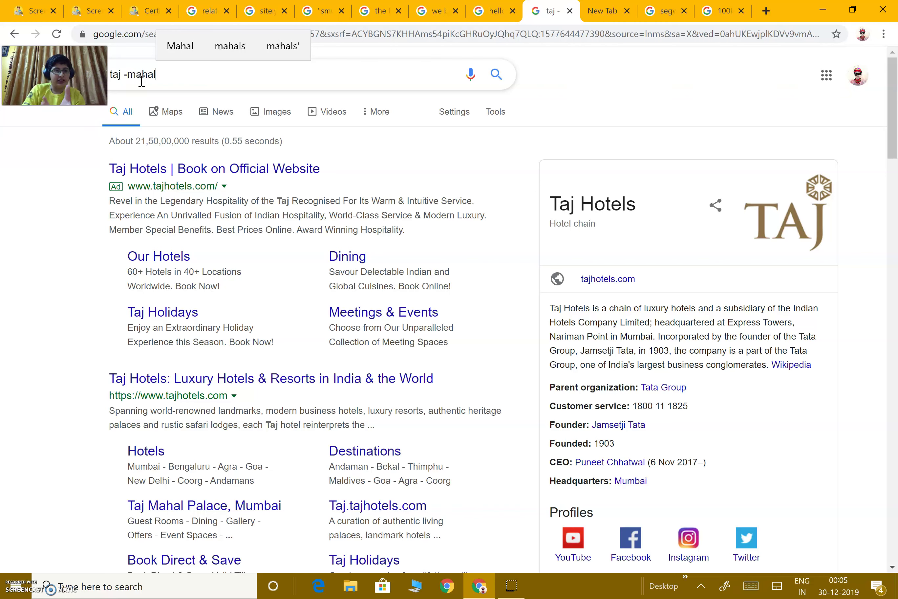
key("Return")
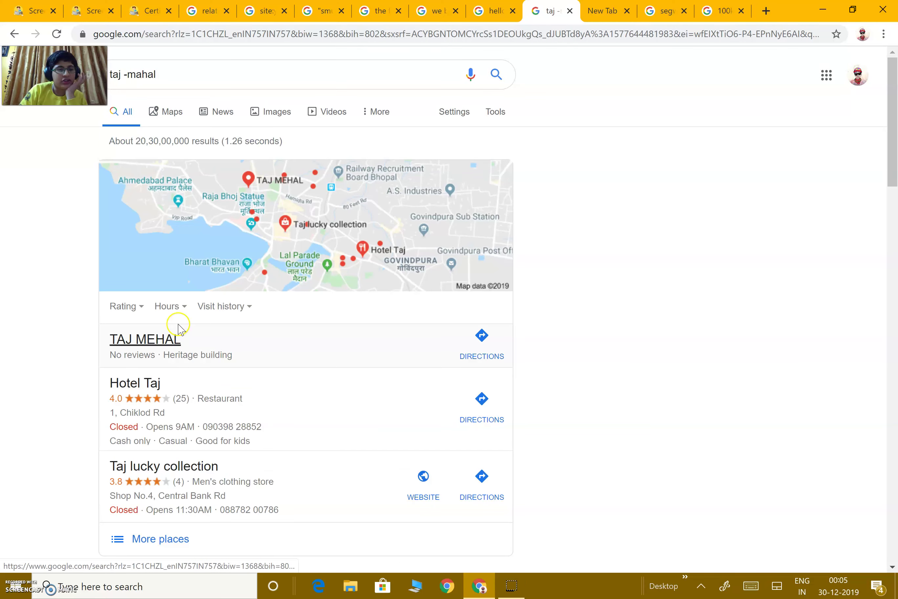
- Scroll the taj -mahal web and image results, which show Taj hotels instead of the monument
scroll(171, 363, "down", 3)
scroll(170, 363, "down", 6)
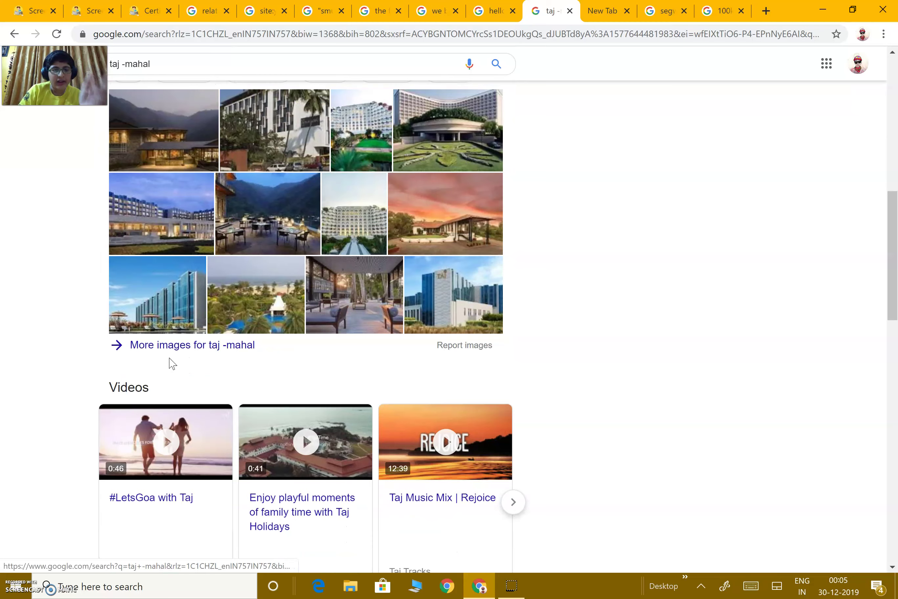
scroll(174, 230, "up", 8)
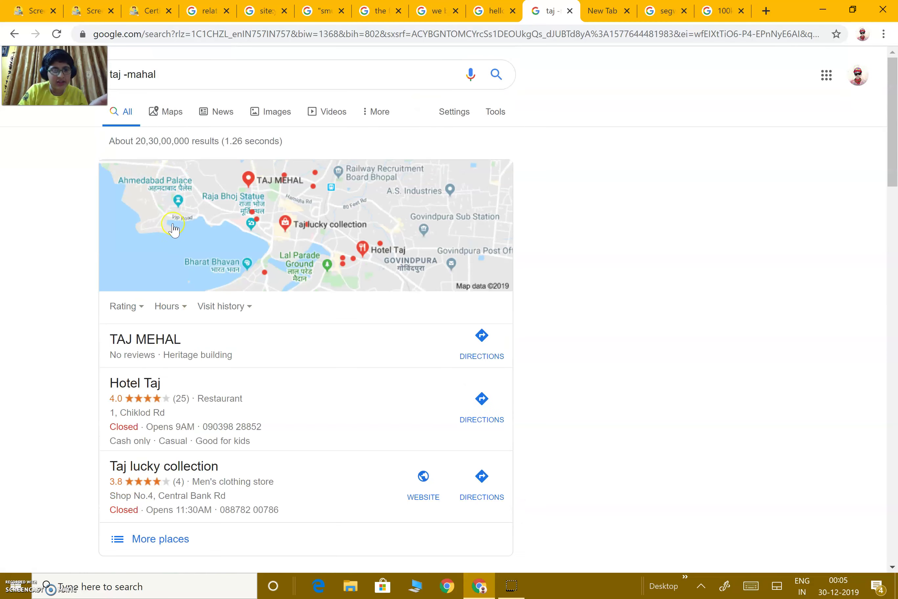
left_click(266, 112)
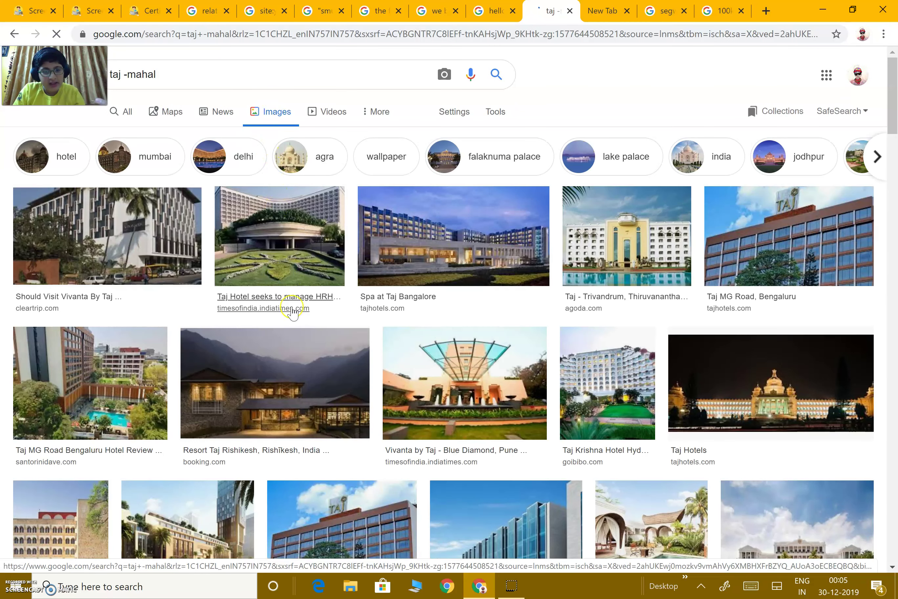
scroll(294, 313, "down", 3)
scroll(293, 312, "down", 15)
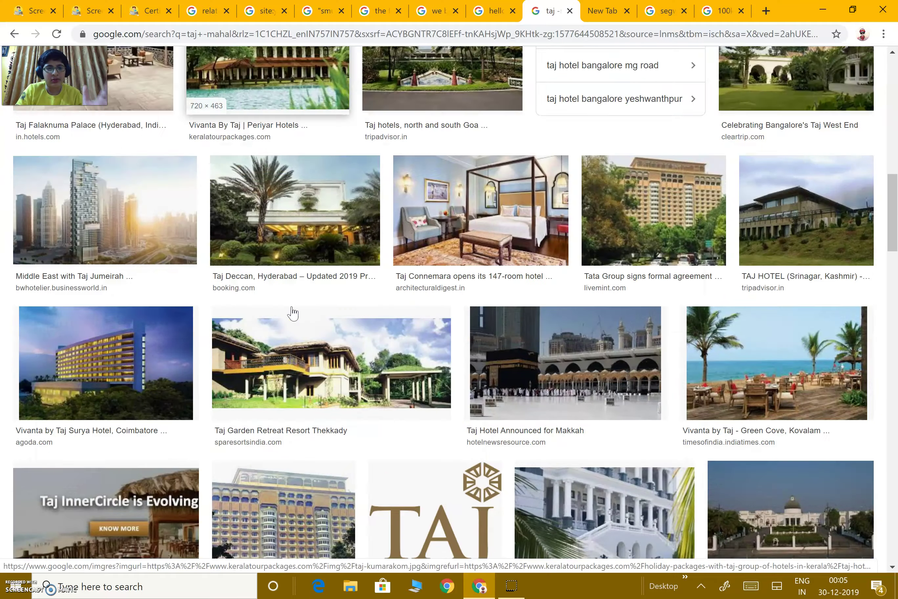
scroll(292, 312, "down", 15)
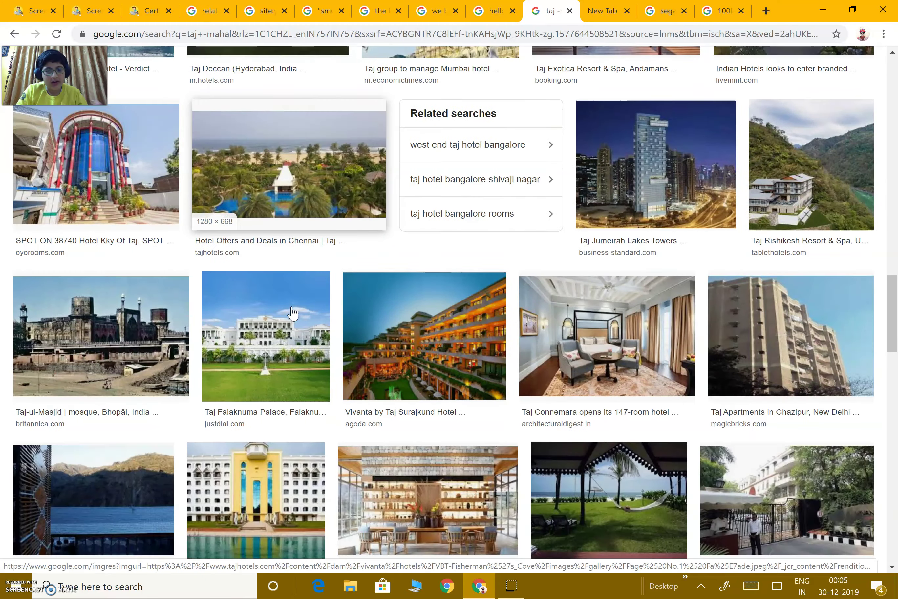
scroll(293, 313, "down", 2)
scroll(292, 312, "up", 20)
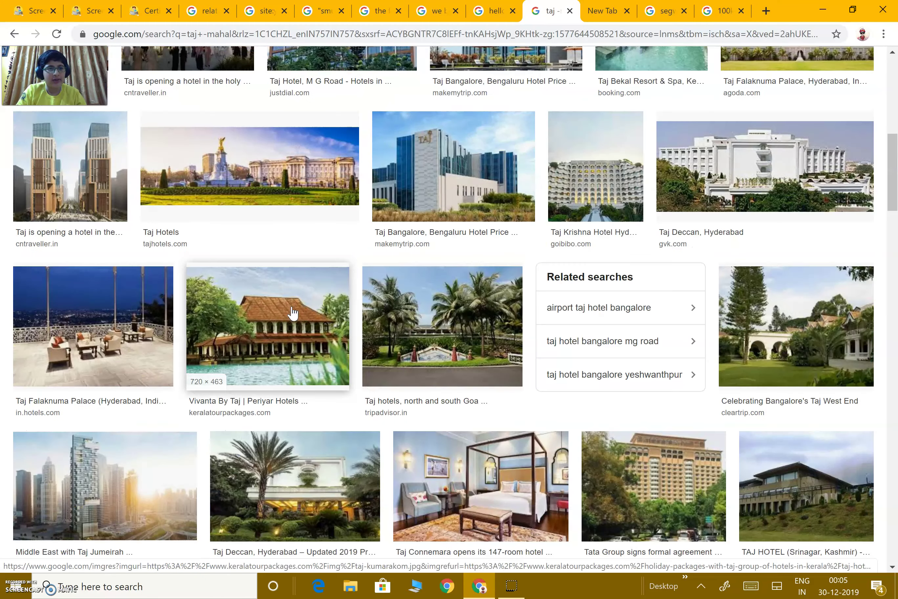
scroll(292, 312, "up", 10)
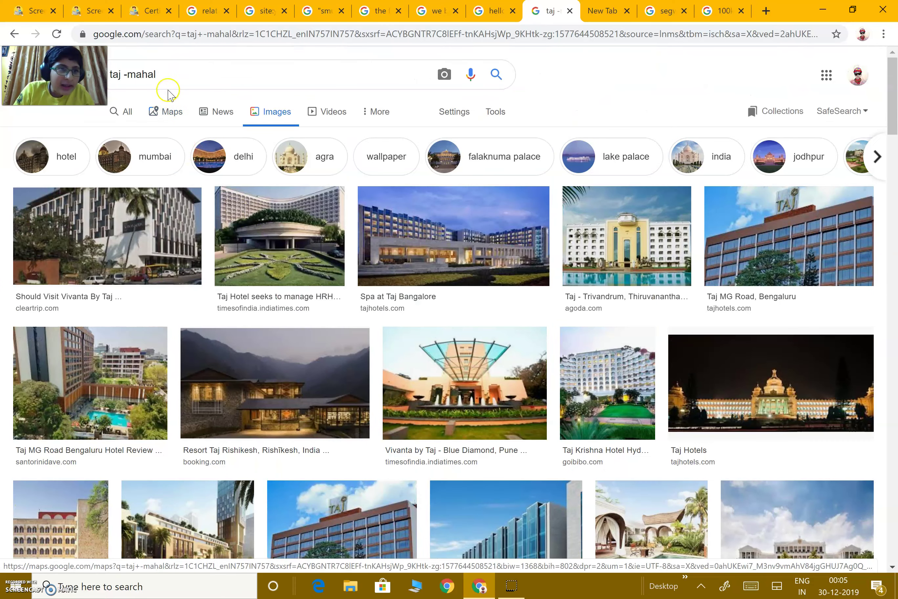
left_click(146, 77)
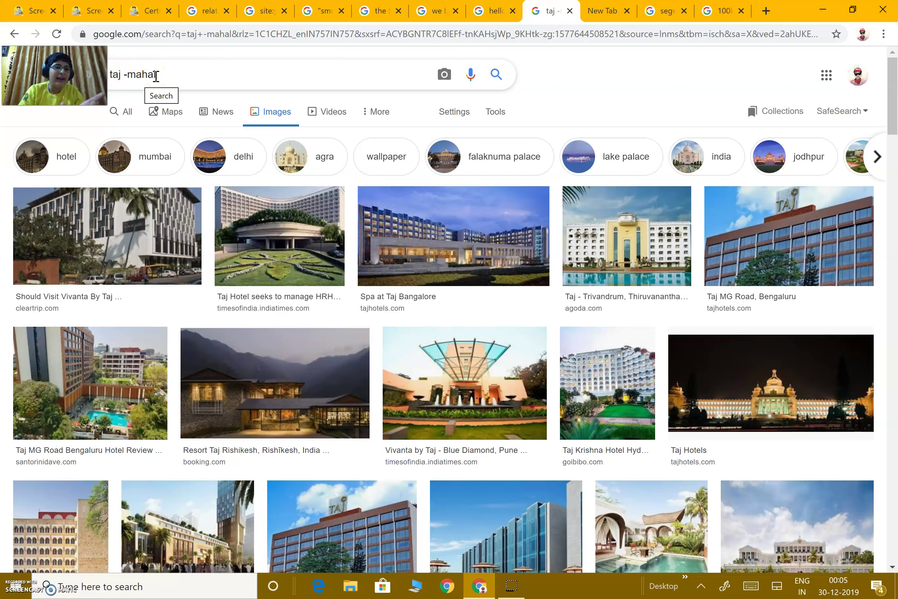
left_click(151, 10)
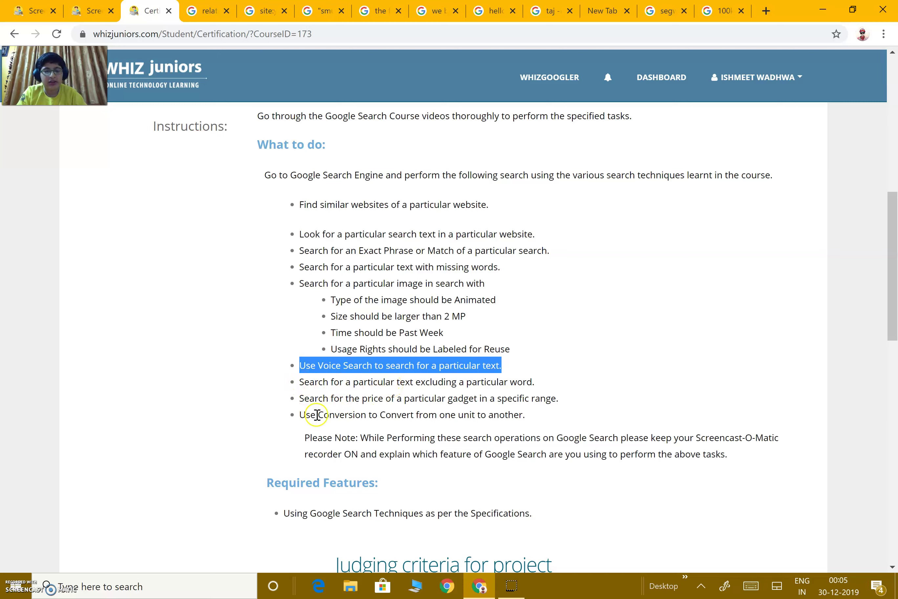
- Review the 'segway rs.10000....rs.20000' results, about 1,17,000 segways priced ₹10,000–₹20,000
left_click(304, 399)
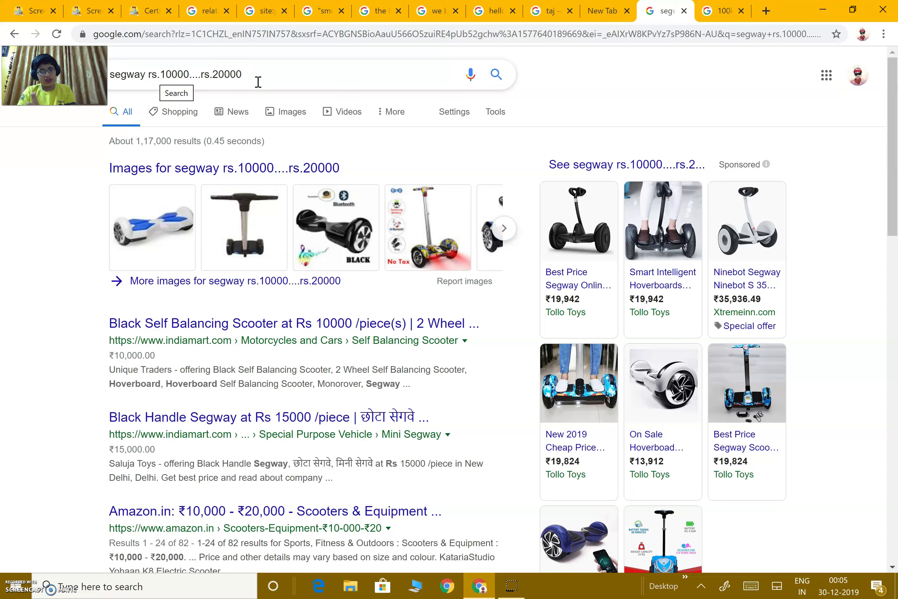
mouse_move(645, 329)
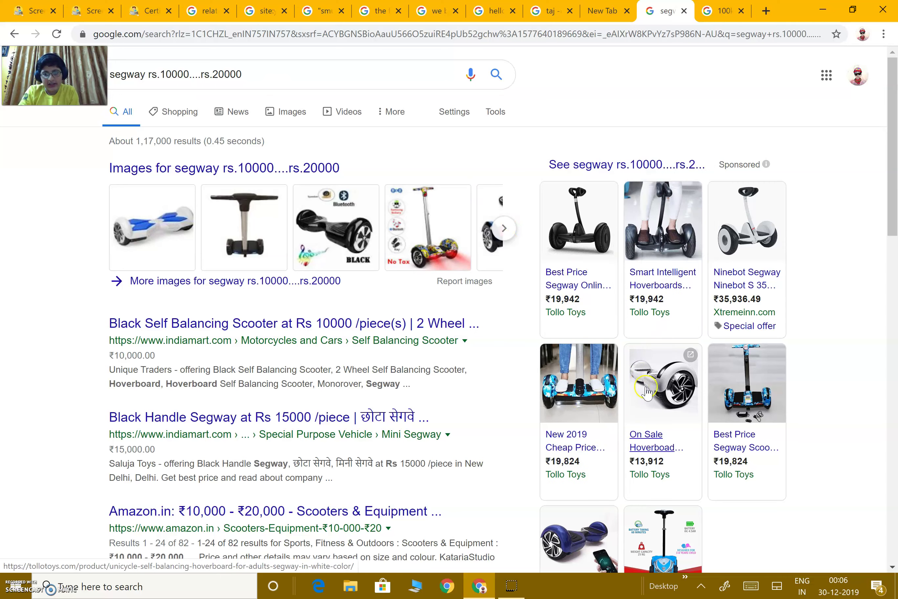
mouse_move(648, 394)
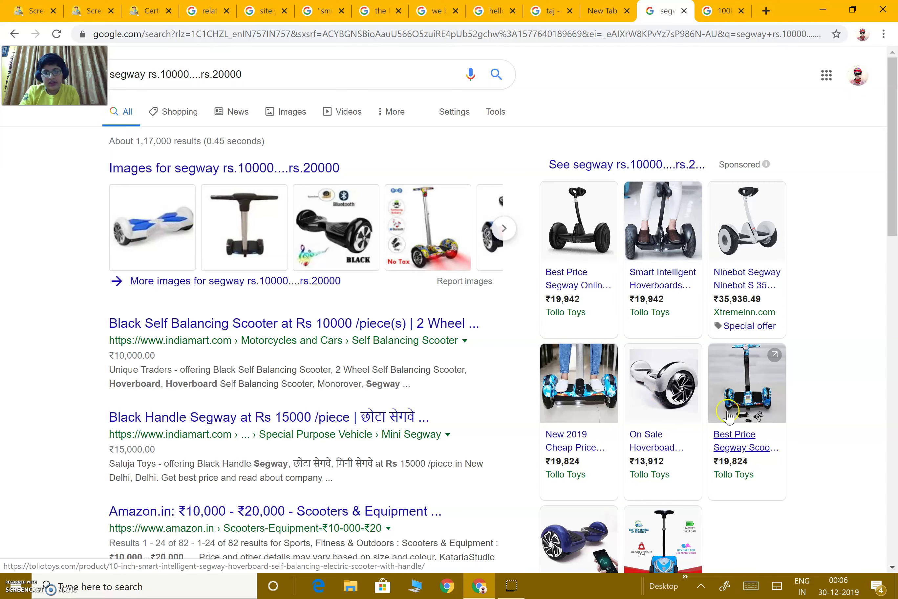
scroll(623, 342, "down", 3)
scroll(623, 341, "up", 3)
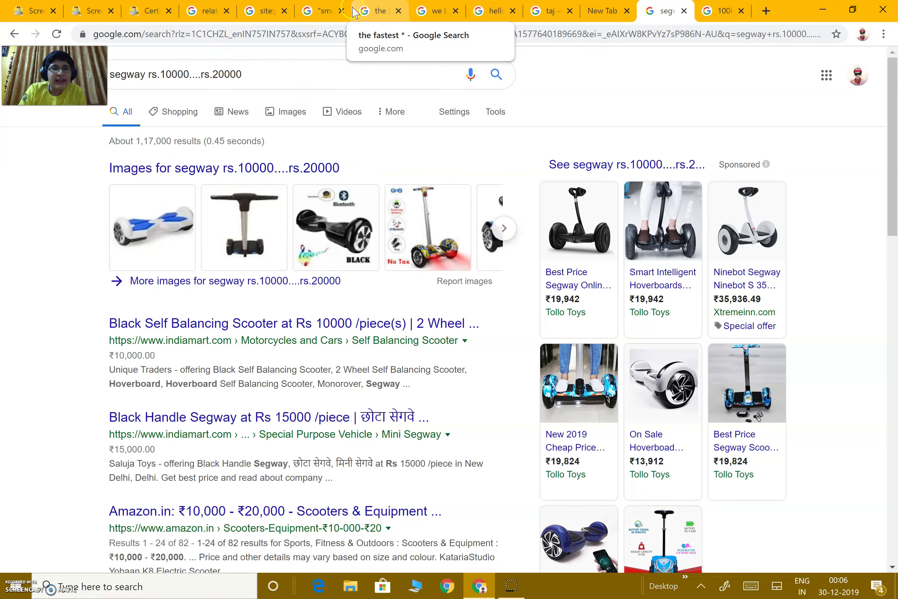
- Check the task list, then bring up the '100kg to lbs' conversion showing 220.462 pounds
left_click(146, 11)
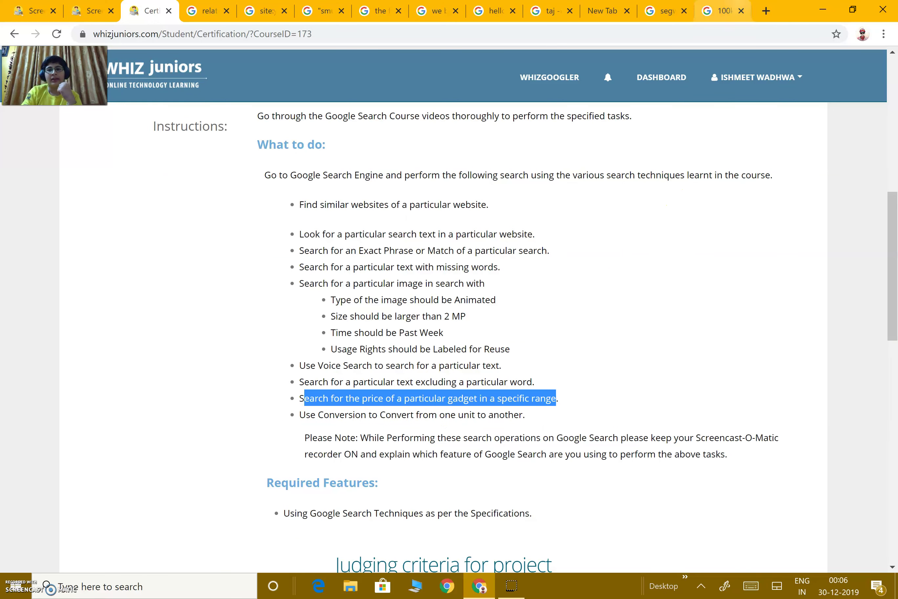
left_click(724, 8)
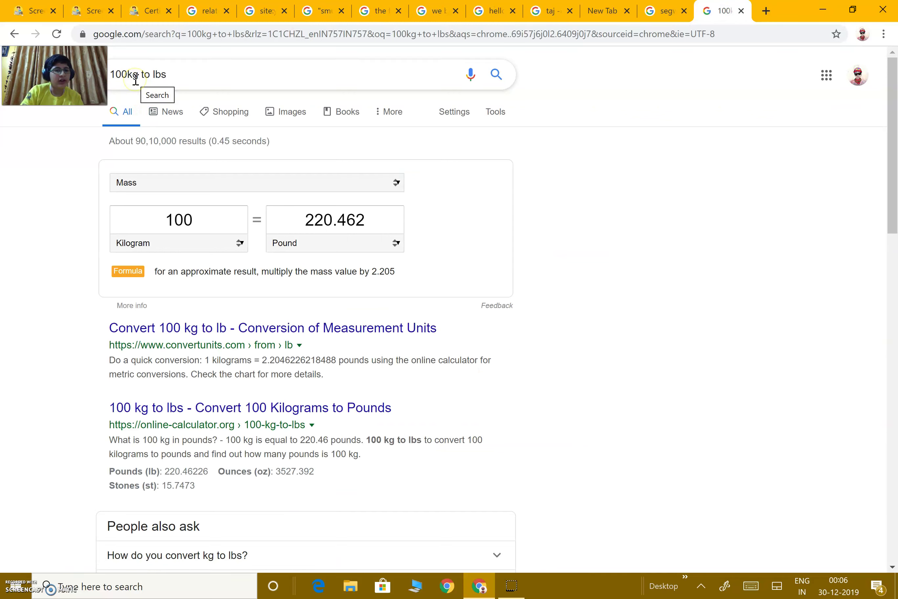
left_click(183, 73)
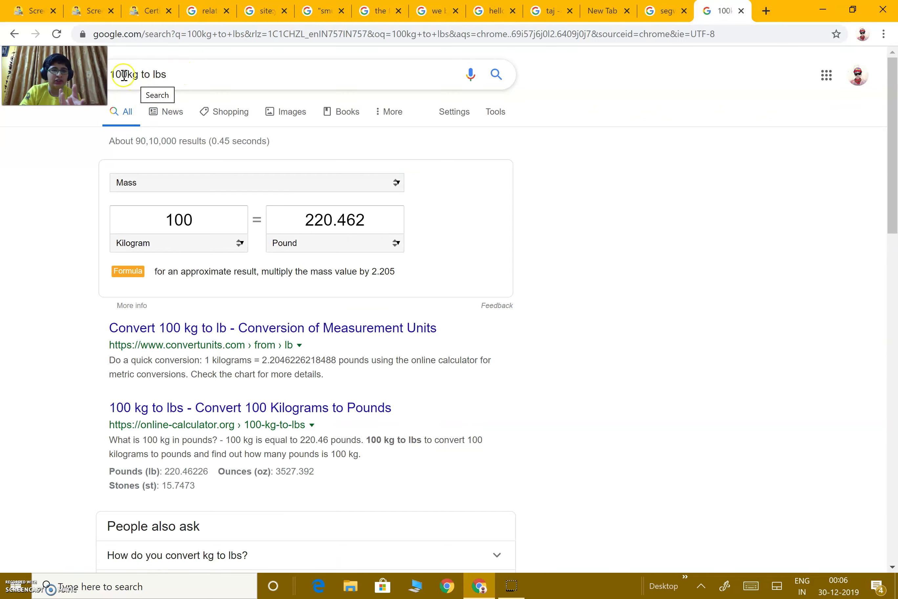